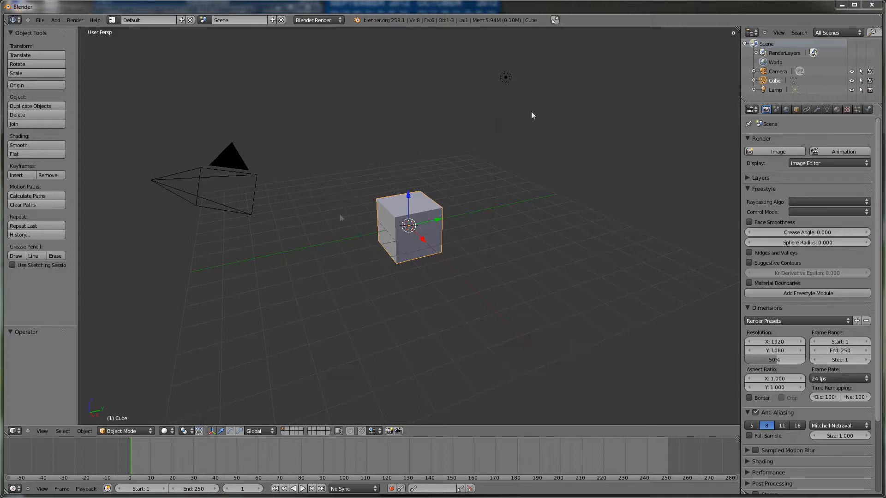
# Widen the column holding the Outliner and Properties editors, and make the Outliner taller
pyautogui.moveTo(421, 168); pyautogui.dragTo(524, 208, button='middle')
pyautogui.moveTo(593, 217)
pyautogui.mouseDown(button='middle')
pyautogui.moveTo(611, 217)
pyautogui.moveTo(399, 200)
pyautogui.moveTo(700, 214)
pyautogui.moveTo(641, 204)
pyautogui.moveTo(563, 215)
pyautogui.moveTo(581, 225)
pyautogui.mouseUp(button='middle')
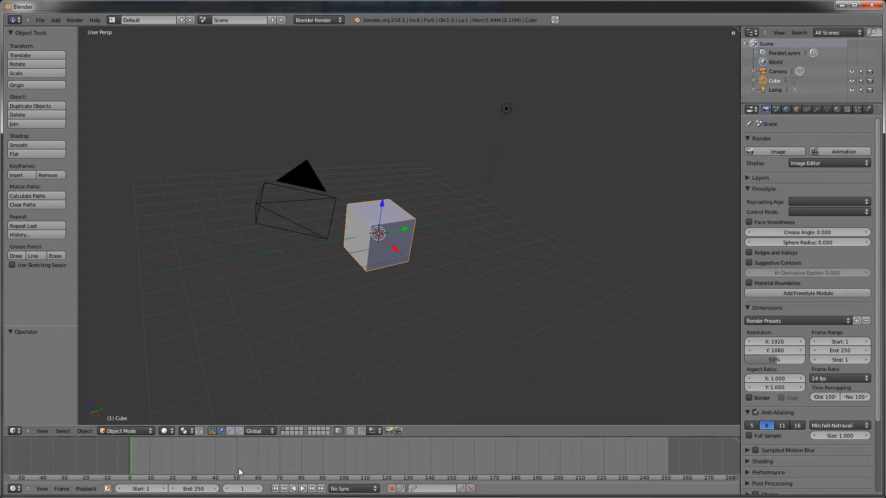
pyautogui.moveTo(740, 259); pyautogui.dragTo(675, 254)
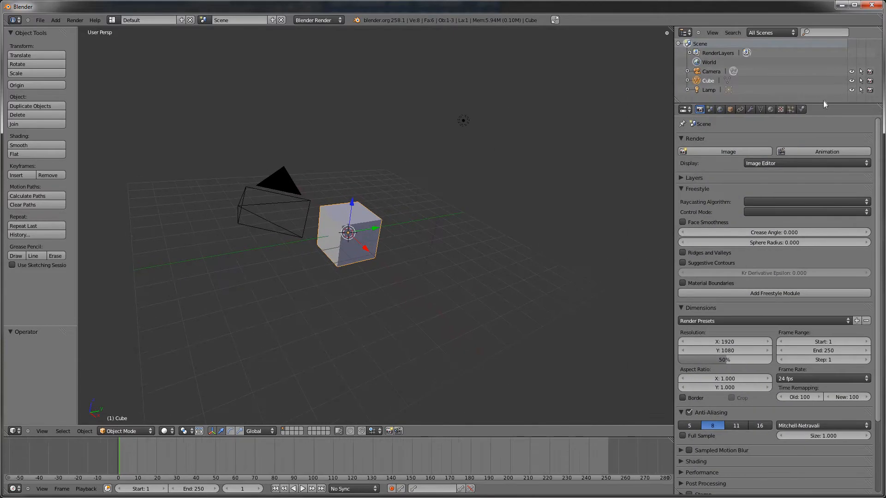
pyautogui.moveTo(824, 102); pyautogui.dragTo(806, 193)
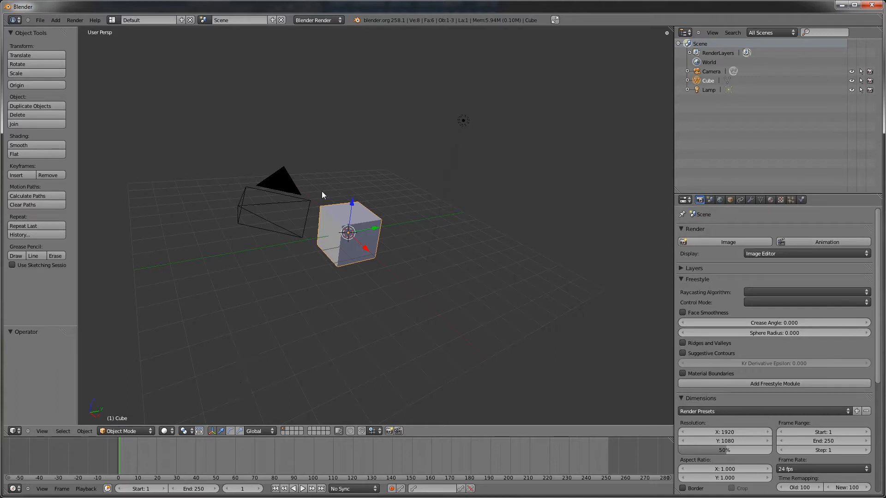
# Show the 3D view's properties region, widen it, and hide it again
pyautogui.click(665, 33)
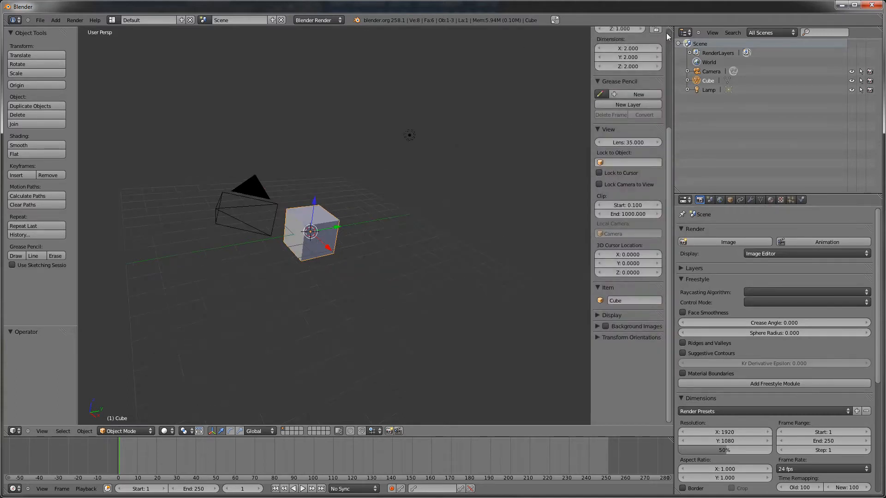
pyautogui.moveTo(591, 316); pyautogui.dragTo(552, 293)
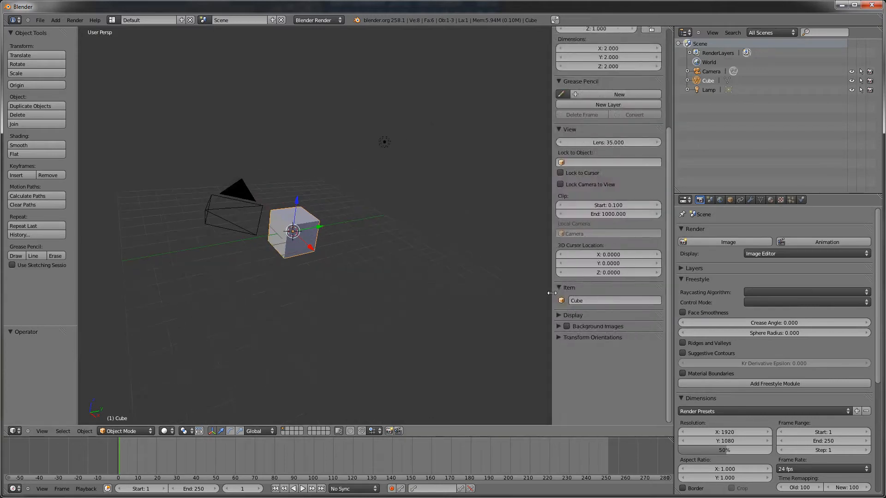
pyautogui.press('n')
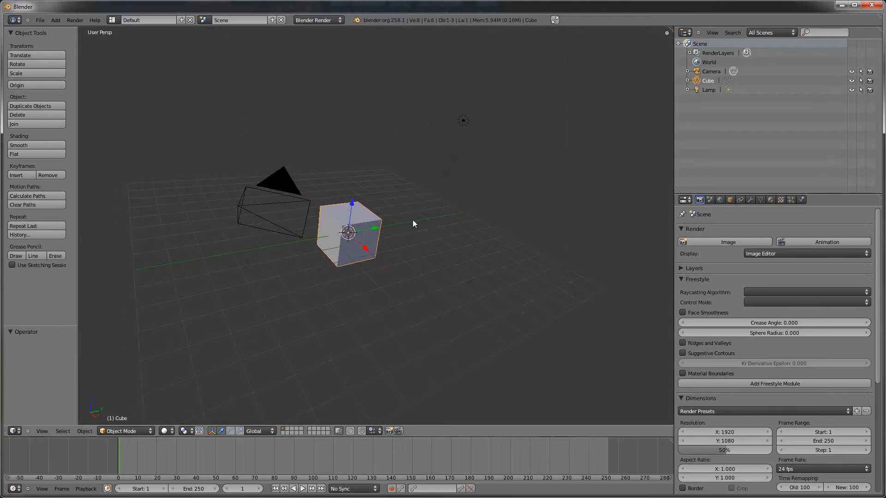
# Toggle the 3D view's tool shelf and properties region on and off, leaving both hidden
pyautogui.press('t')
pyautogui.press('n')
pyautogui.press('t')
pyautogui.press('n')
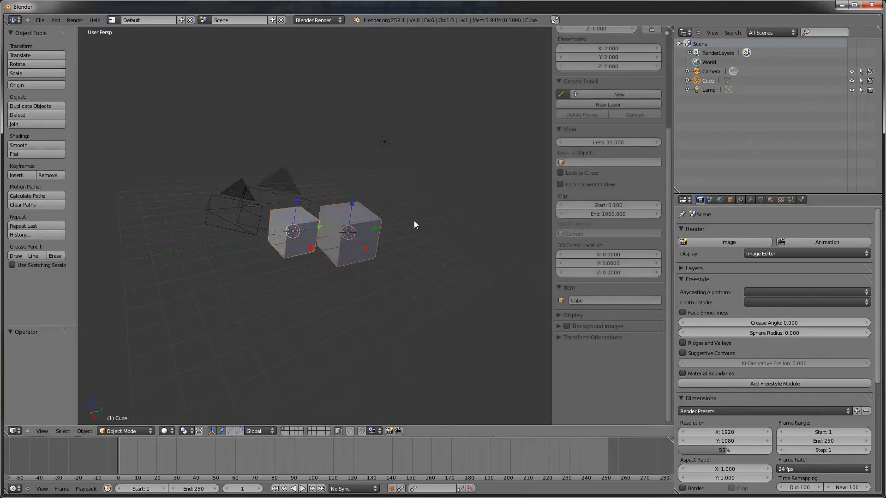
pyautogui.press('t')
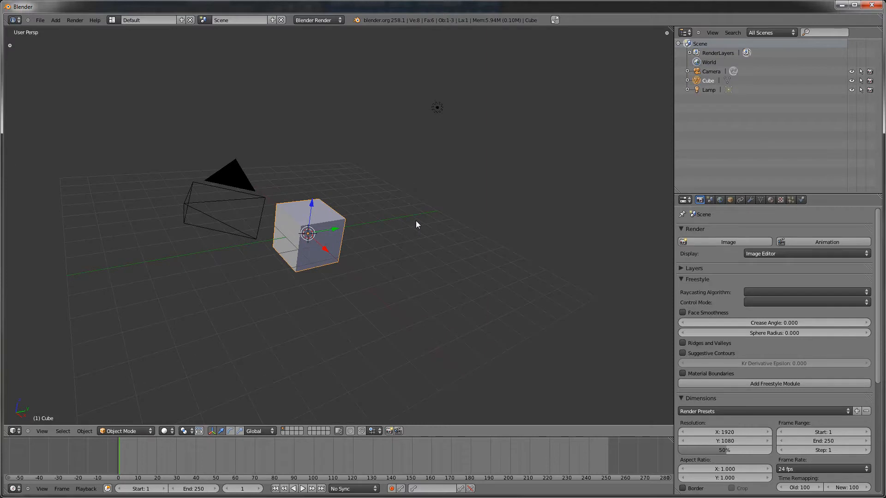
pyautogui.click(666, 33)
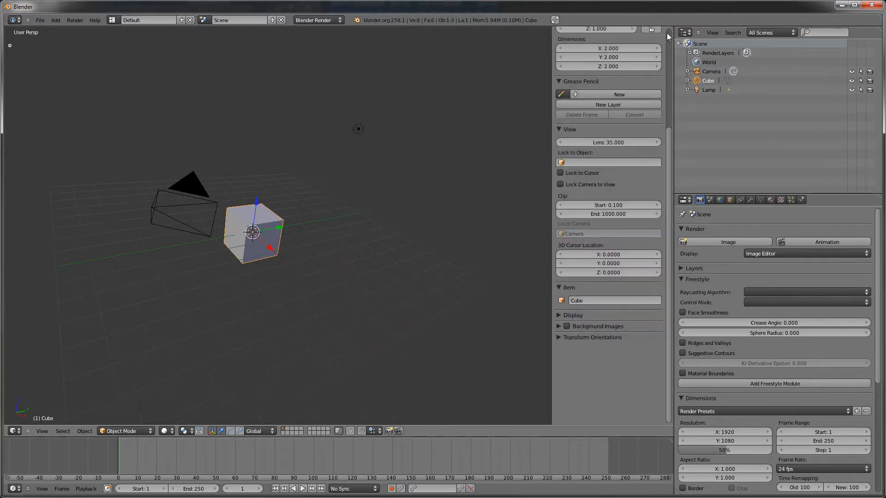
pyautogui.moveTo(551, 288); pyautogui.dragTo(673, 274)
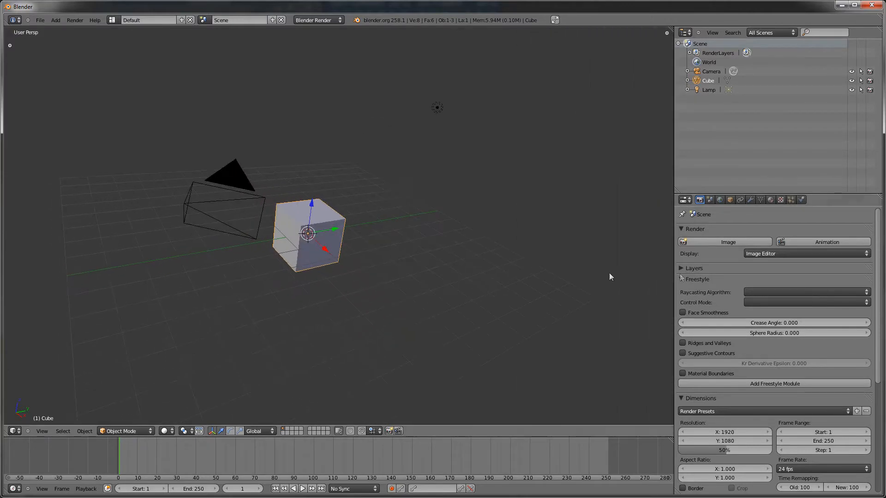
# Merge the Outliner over the Properties editor, and split the combined area into two stacked Outliners
pyautogui.moveTo(820, 195); pyautogui.dragTo(820, 247)
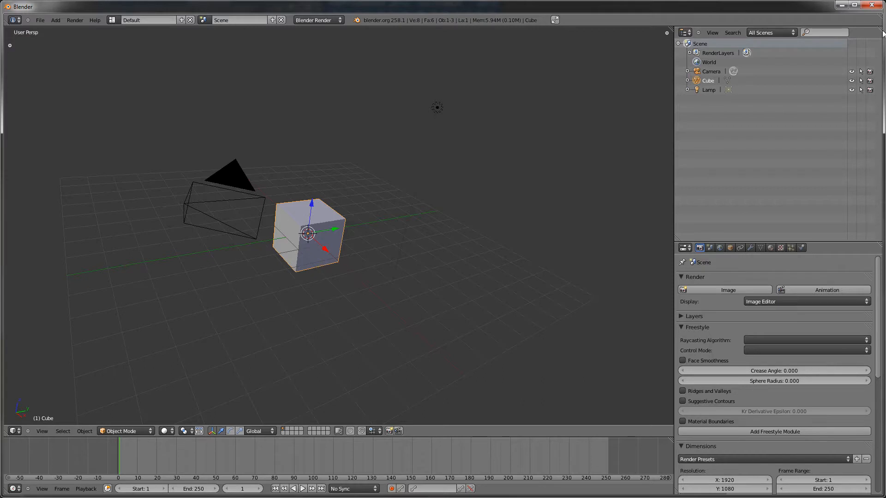
pyautogui.moveTo(678, 242); pyautogui.dragTo(682, 262)
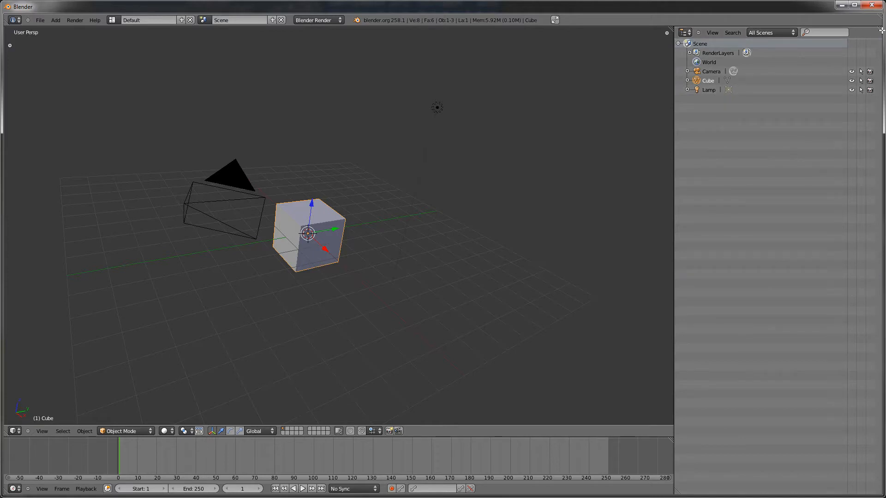
pyautogui.moveTo(880, 28); pyautogui.dragTo(858, 238)
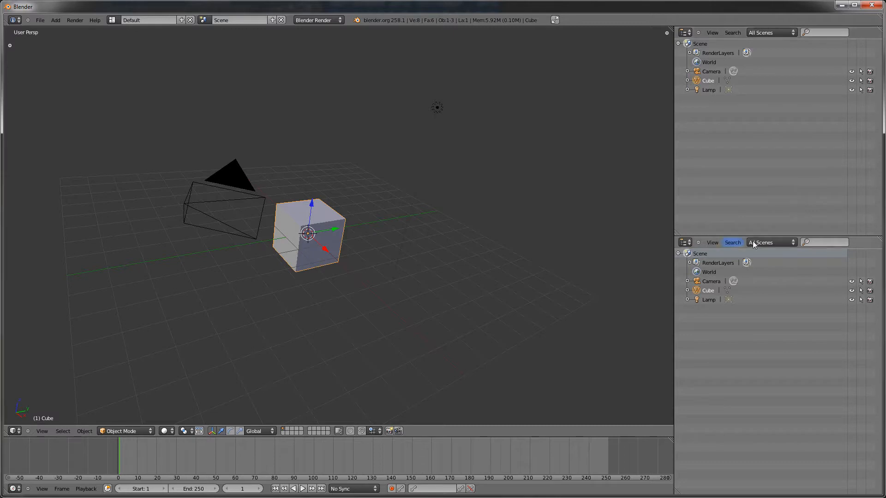
# Flip the lower Outliner's header to the bottom of its area and back to the top
pyautogui.rightClick(851, 241)
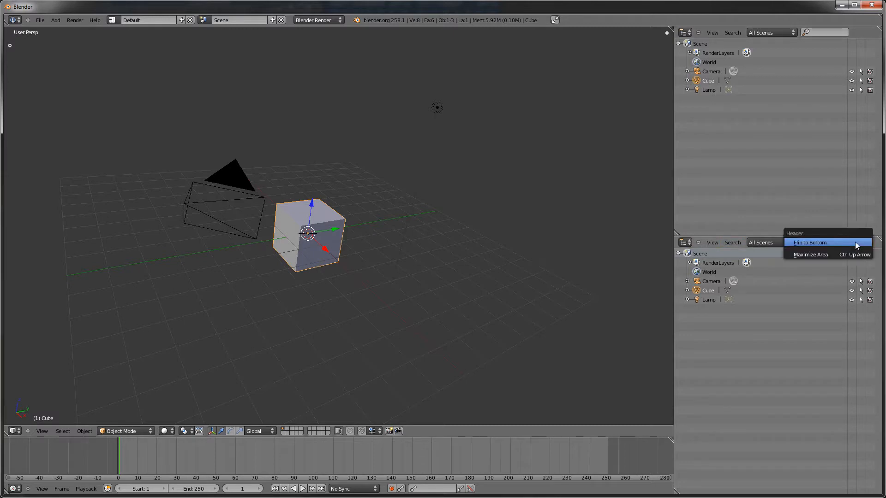
pyautogui.click(855, 242)
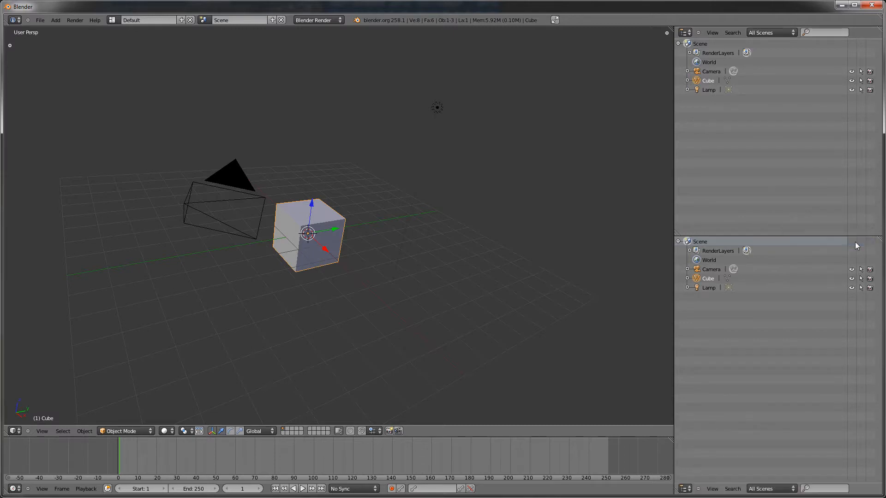
pyautogui.rightClick(859, 490)
pyautogui.click(850, 478)
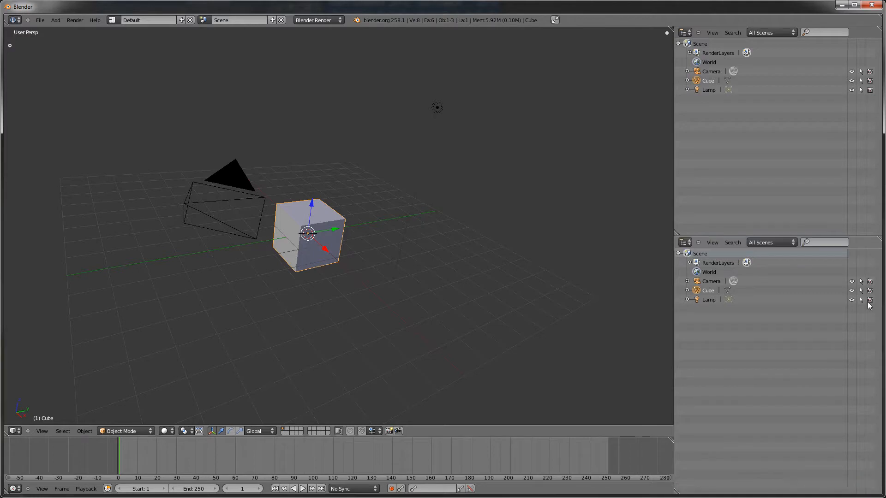
# Maximize the lower Outliner area and restore the tiled layout
pyautogui.rightClick(867, 241)
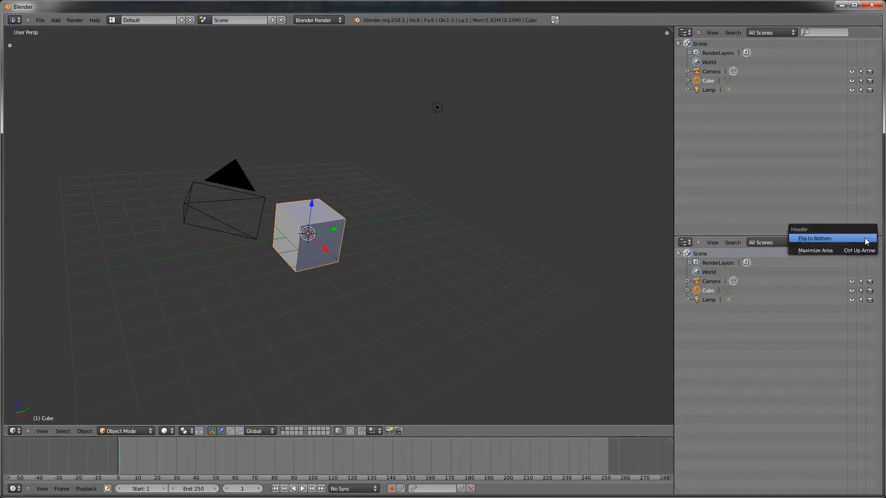
pyautogui.click(854, 251)
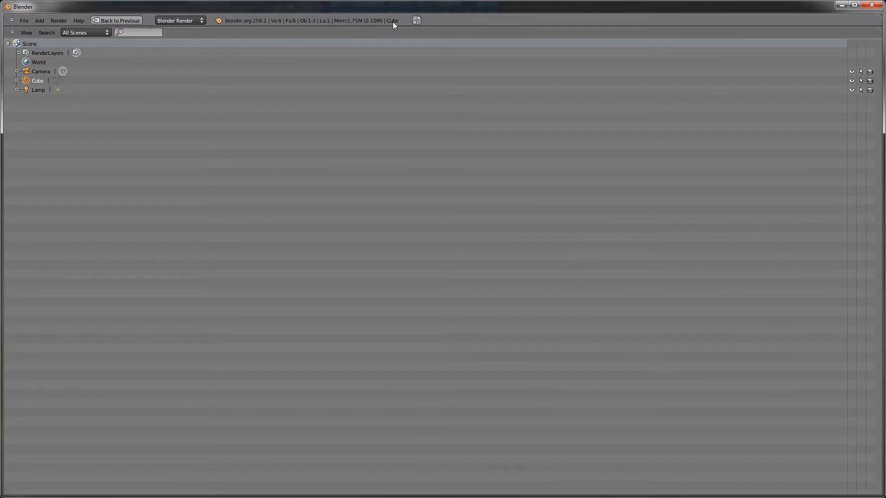
pyautogui.rightClick(440, 20)
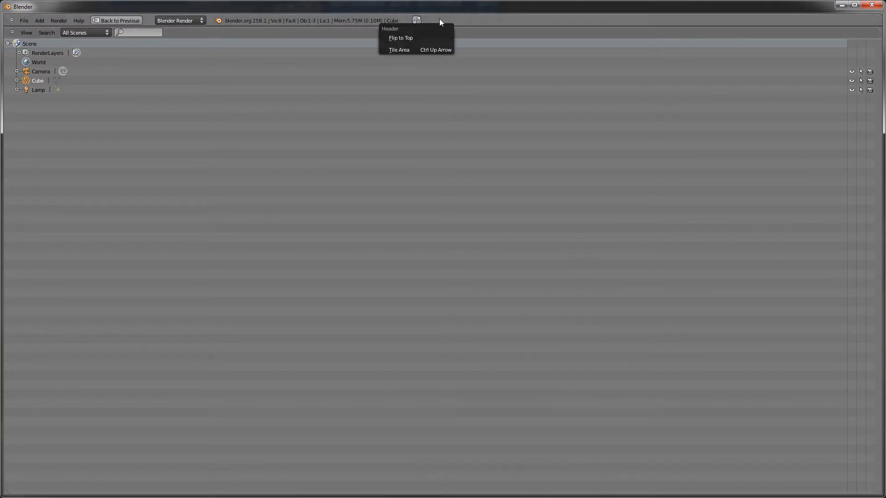
pyautogui.click(420, 49)
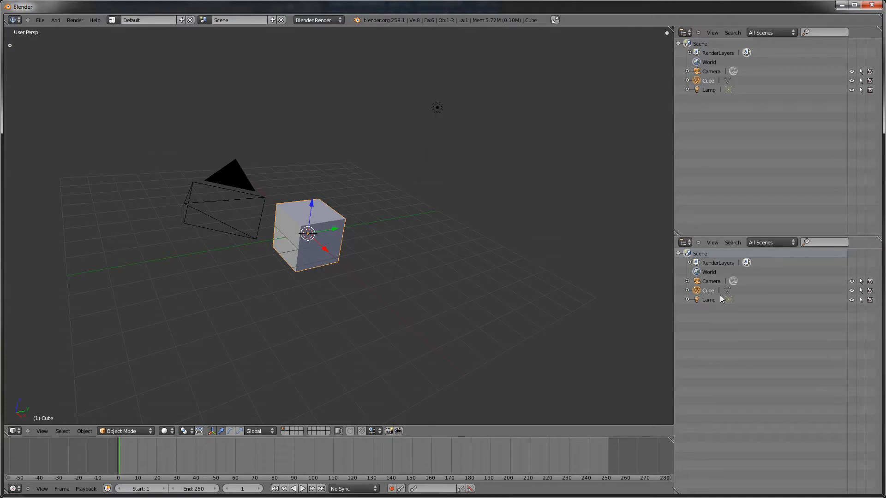
# Place the 3D cursor on the grid in front of the cube, and maximize and restore the 3D view
pyautogui.click(377, 314)
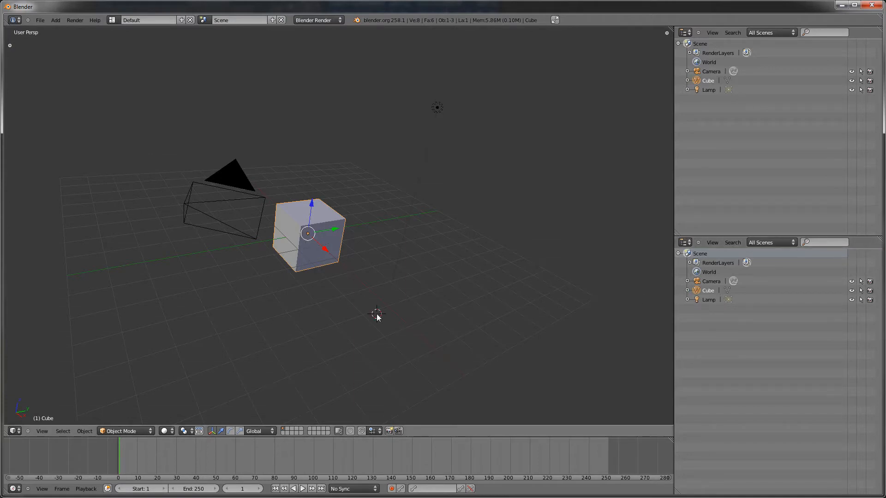
pyautogui.hotkey('ctrl', 'Up')
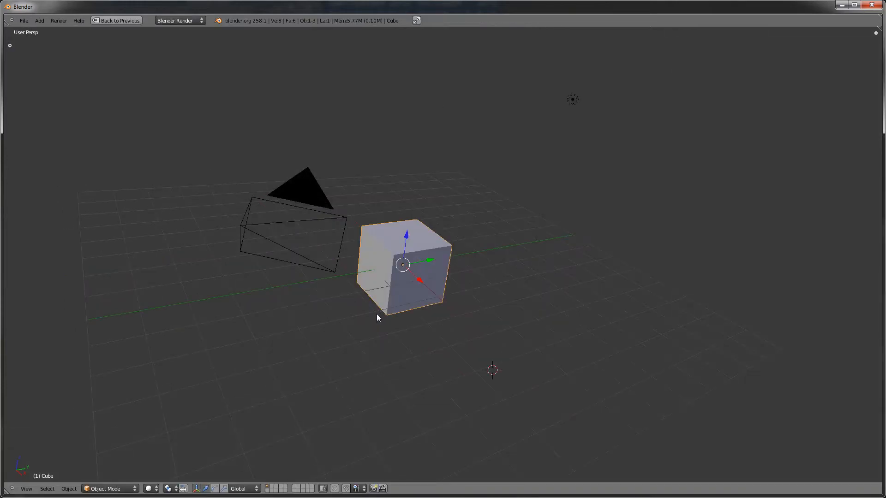
pyautogui.hotkey('ctrl', 'Up')
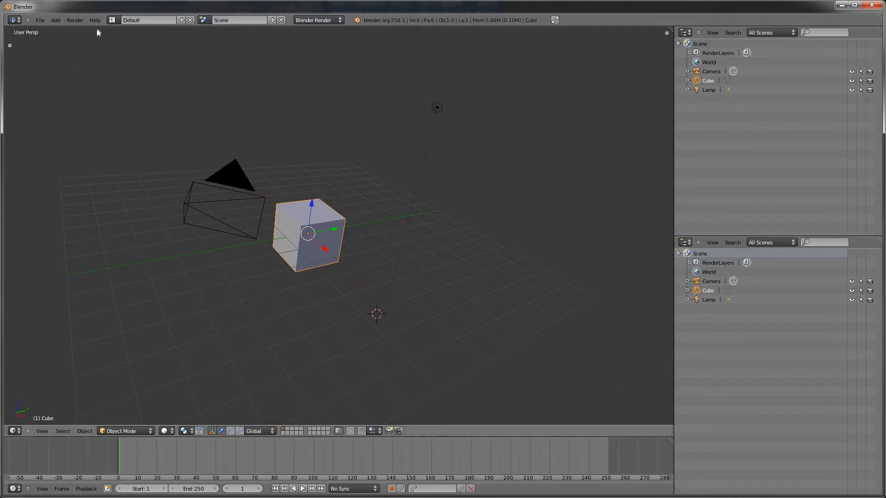
pyautogui.moveTo(98, 26)
pyautogui.mouseDown()
pyautogui.moveTo(104, 148)
pyautogui.moveTo(103, 21)
pyautogui.mouseUp()
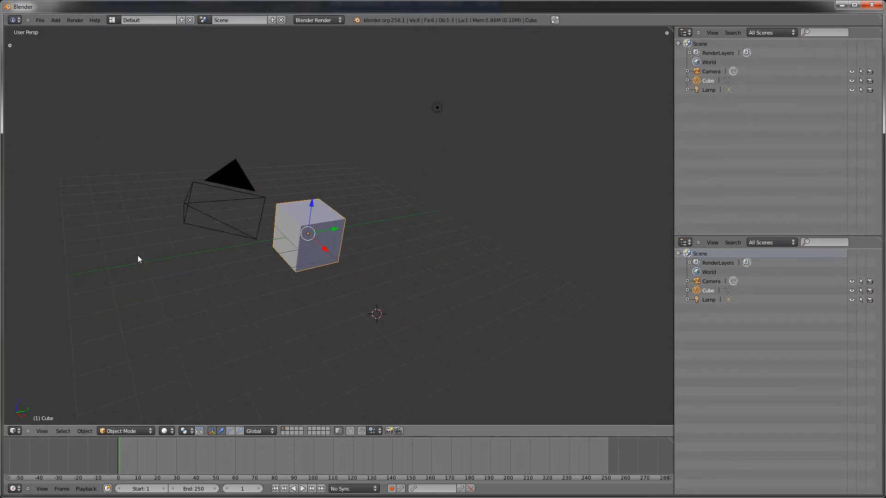
# Switch the 3D view area to the Text Editor, to User Preferences, and back to 3D View
pyautogui.click(14, 432)
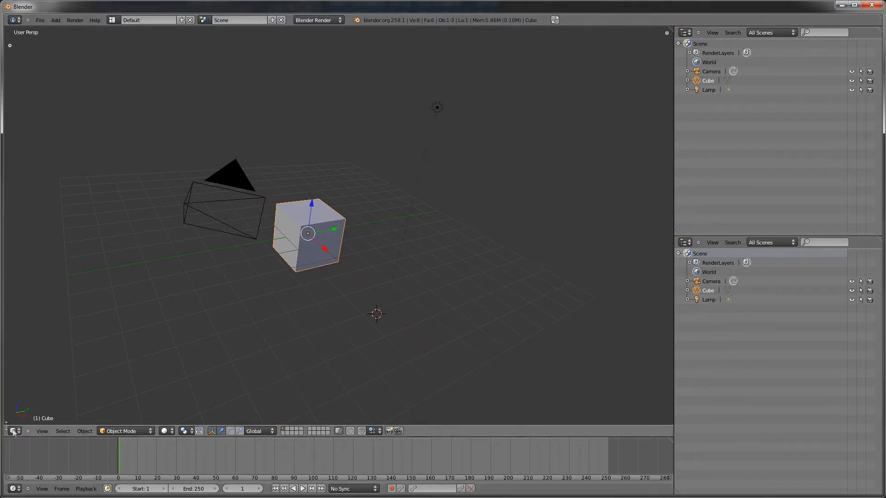
pyautogui.click(14, 432)
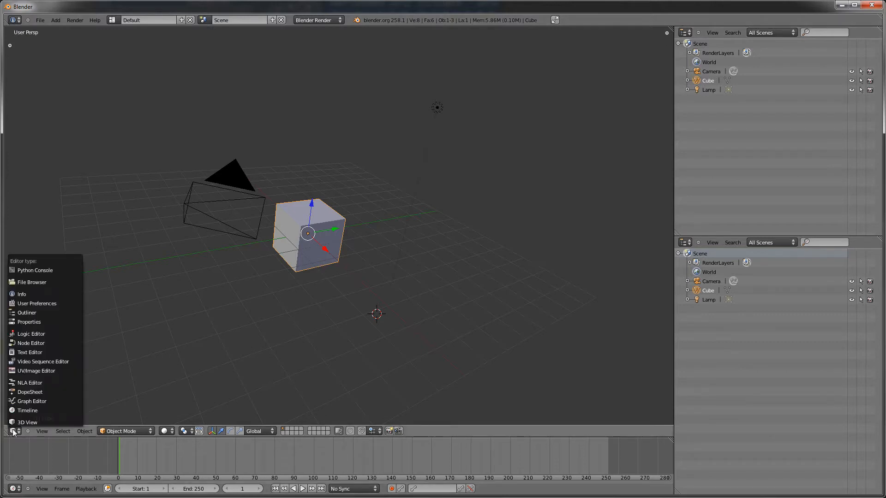
pyautogui.click(53, 352)
pyautogui.click(14, 432)
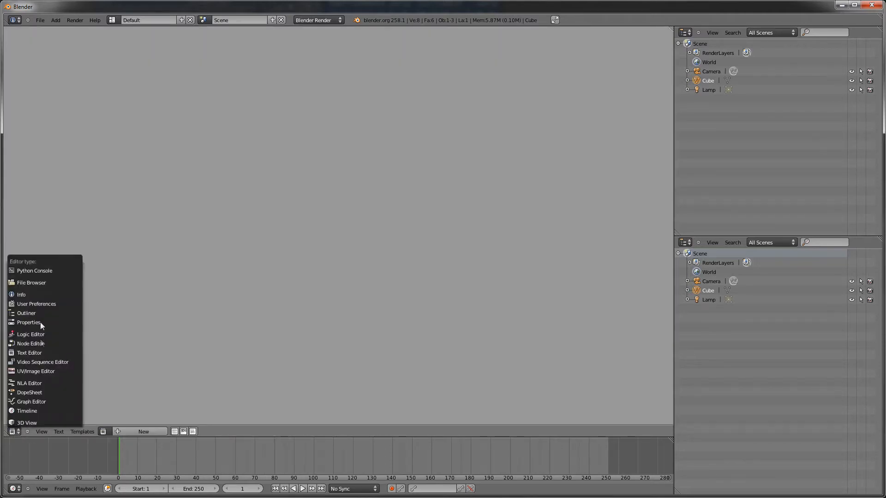
pyautogui.click(44, 306)
pyautogui.click(14, 432)
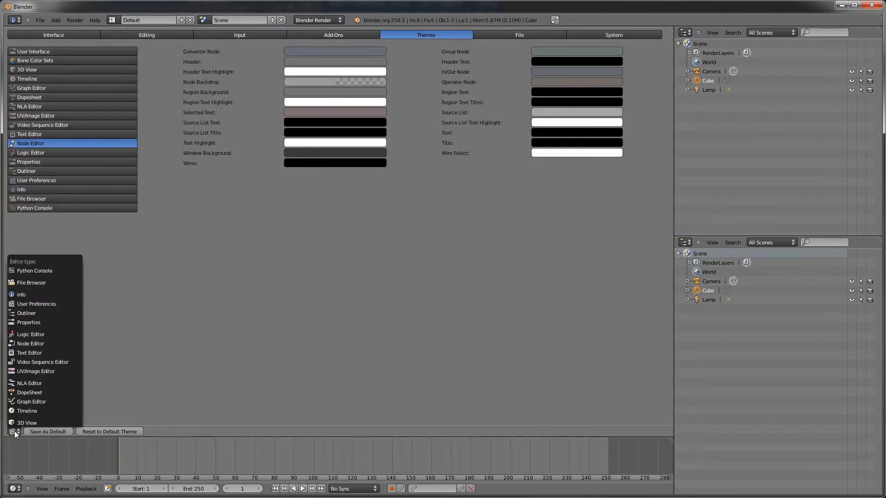
pyautogui.click(33, 422)
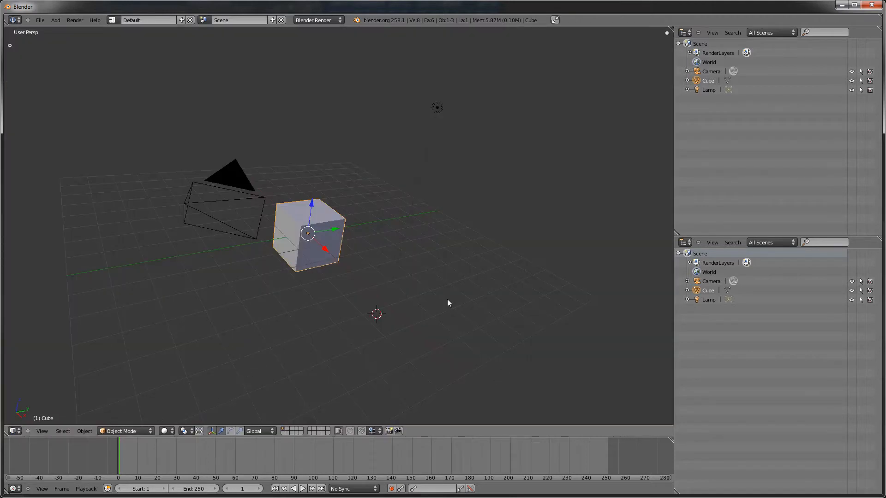
# Switch the screen layout to Animation, to UV Editing, and back to Default
pyautogui.click(112, 20)
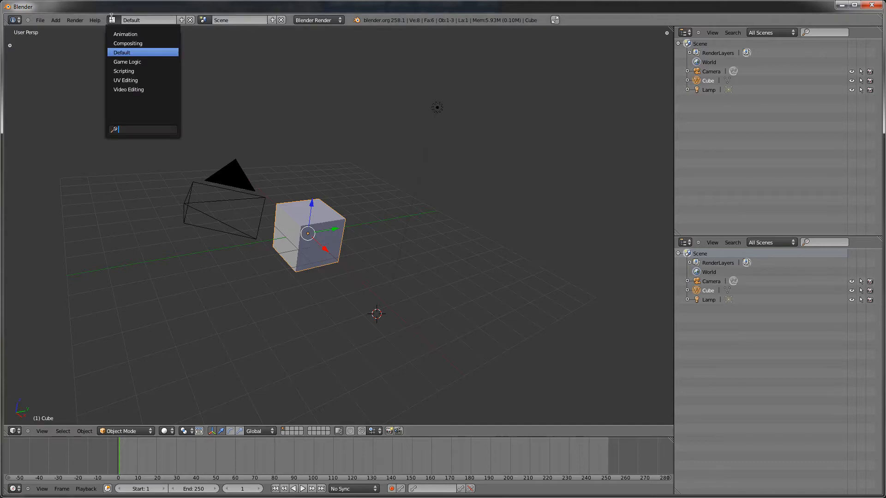
pyautogui.click(133, 35)
pyautogui.click(112, 20)
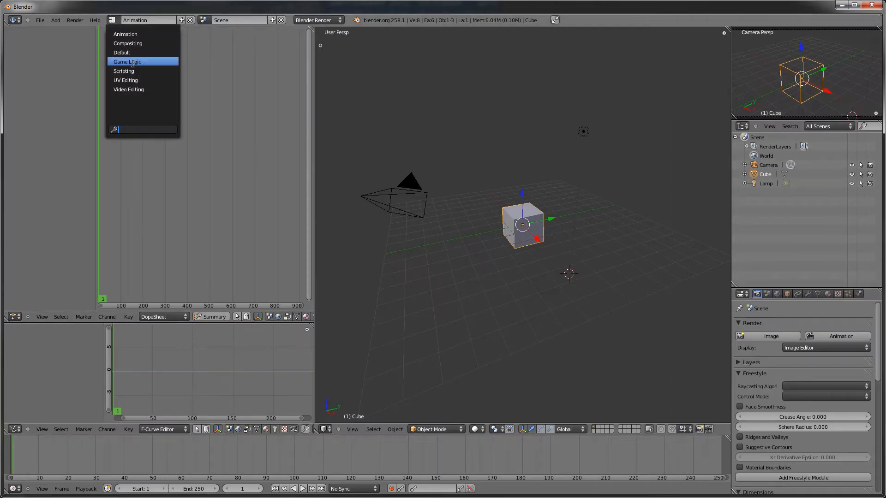
pyautogui.click(124, 82)
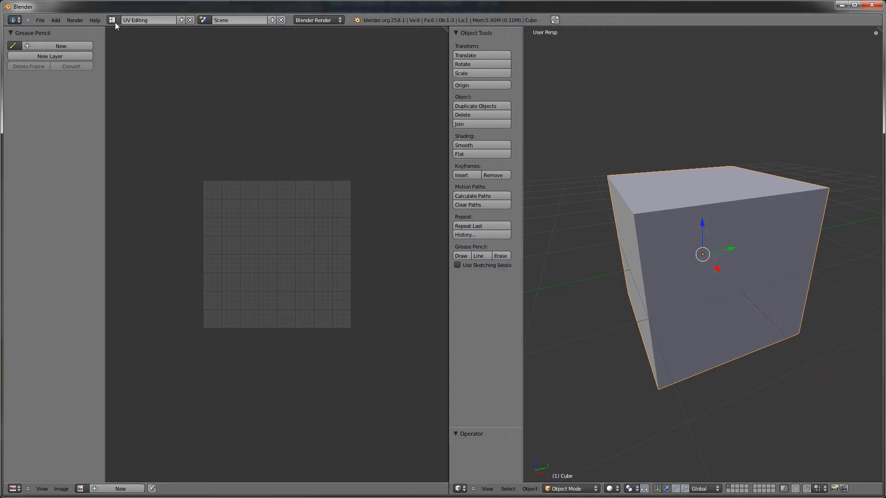
pyautogui.click(113, 20)
pyautogui.click(129, 54)
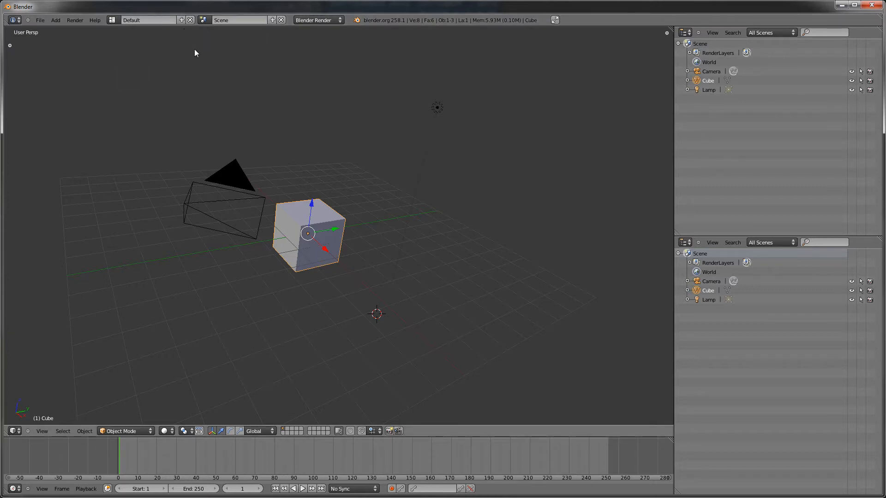
# Load the factory settings to reset the interface and scene
pyautogui.click(41, 20)
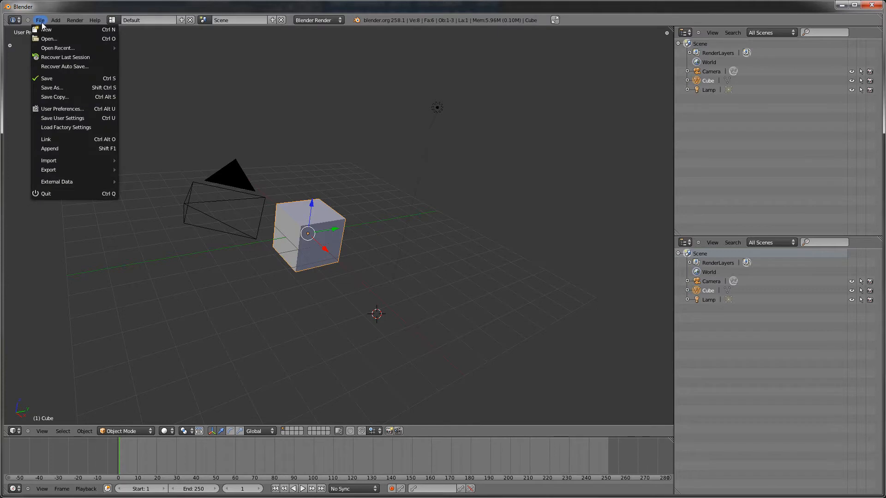
pyautogui.click(81, 126)
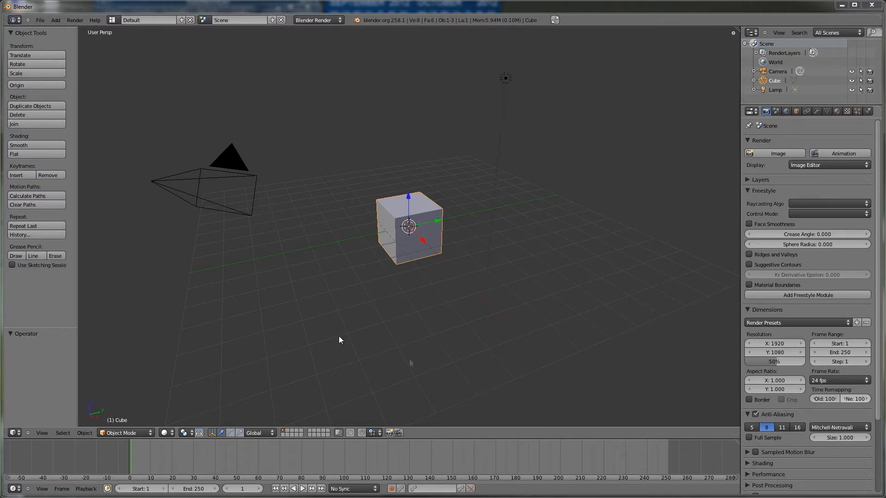
# Hide the object tools shelf of the 3D view and join the timeline area over the 3D view
pyautogui.click(79, 139)
pyautogui.press('t')
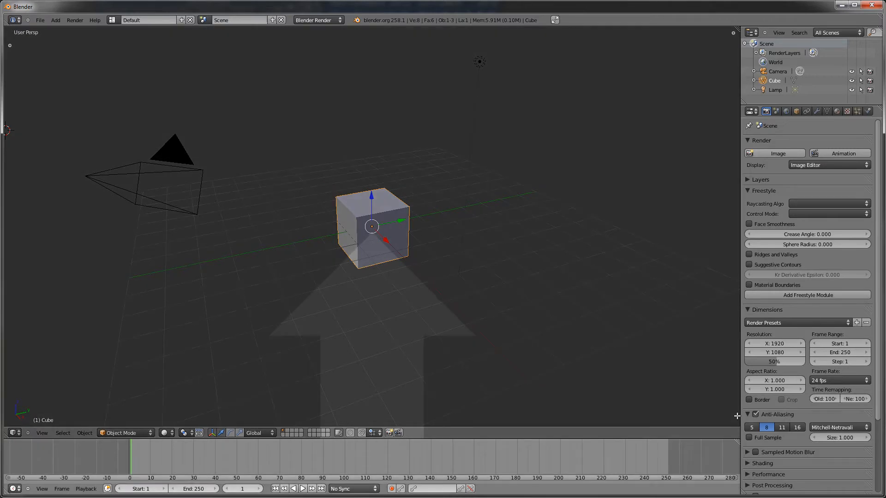
pyautogui.moveTo(737, 416); pyautogui.dragTo(735, 415)
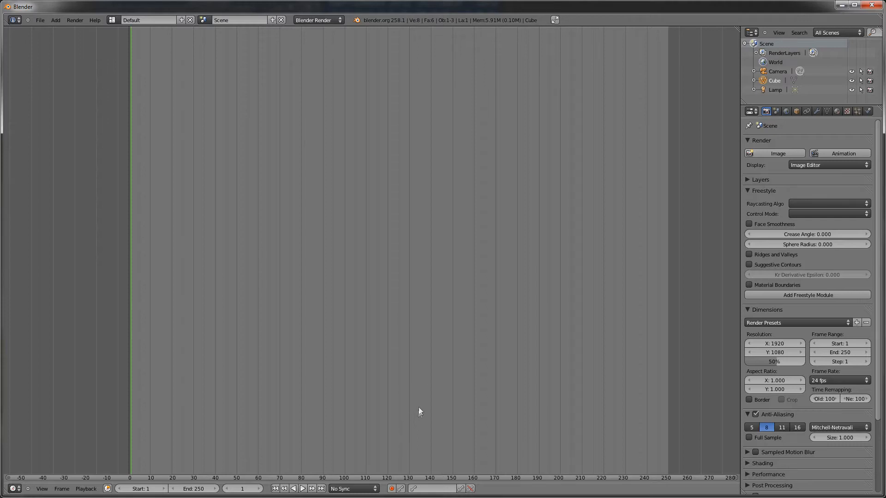
# Switch the large timeline area to 3D View, and split off a narrow area on its left side as a Properties editor
pyautogui.click(18, 489)
pyautogui.click(21, 481)
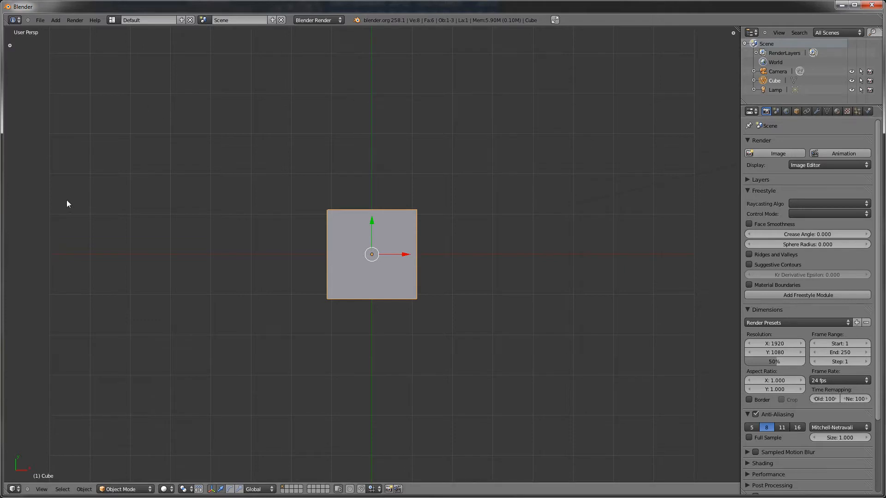
pyautogui.moveTo(735, 29); pyautogui.dragTo(132, 65)
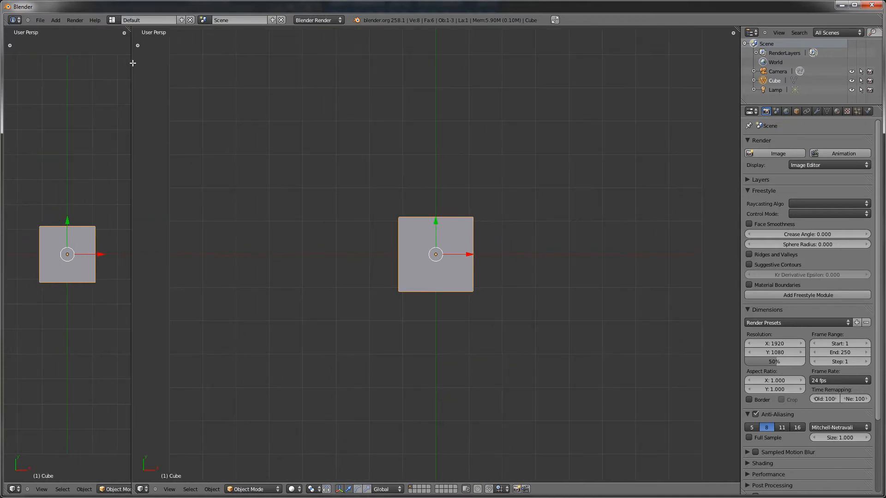
pyautogui.click(17, 490)
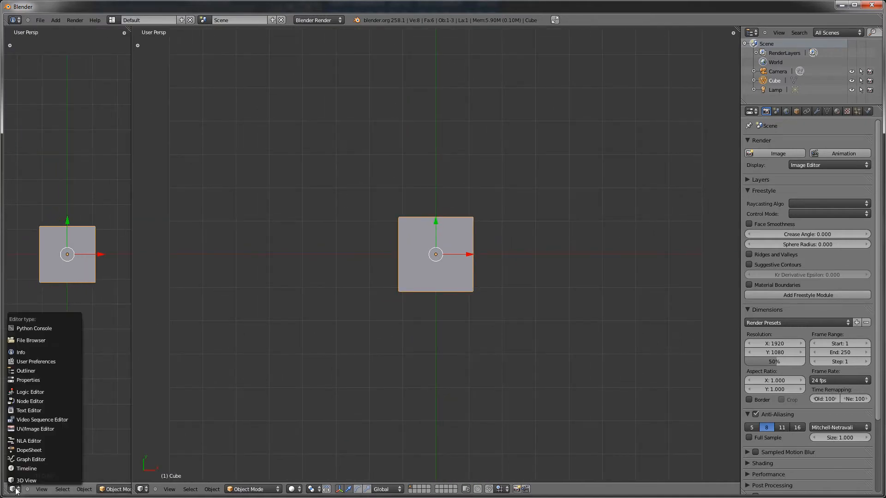
pyautogui.click(57, 378)
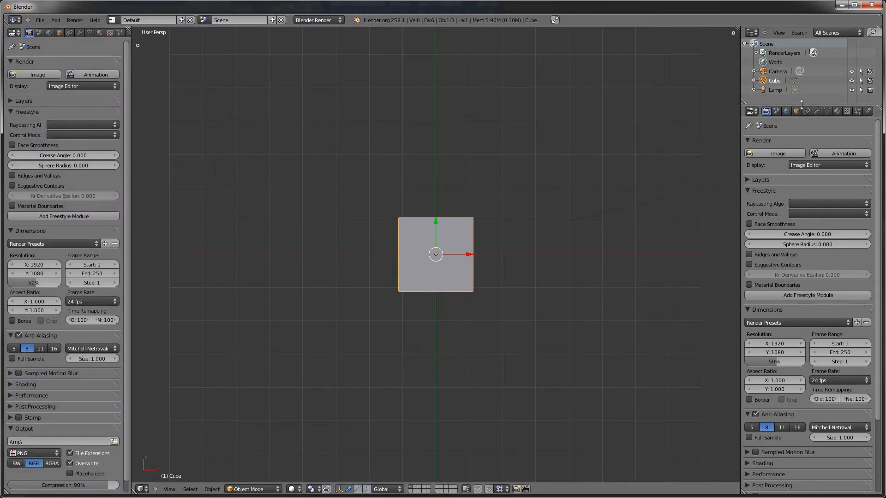
# Enlarge the Outliner area downward, split the right-hand Properties area in two, and make its upper part a 3D View
pyautogui.moveTo(801, 105); pyautogui.dragTo(811, 173)
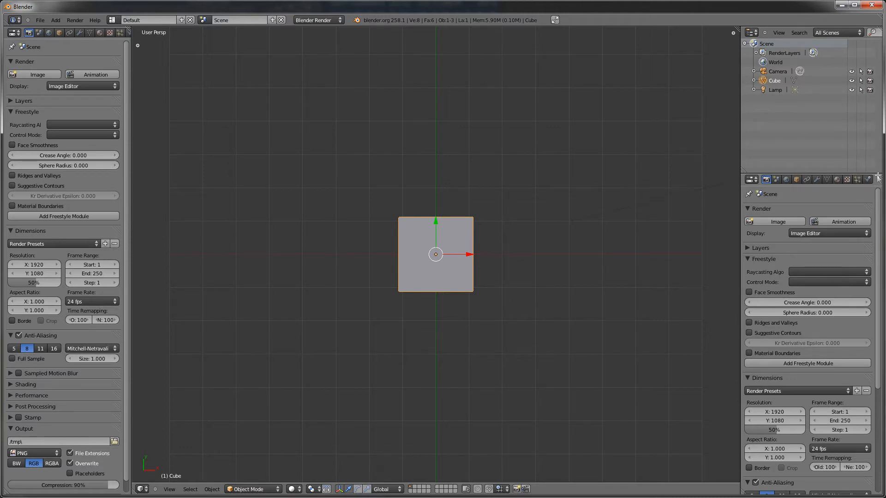
pyautogui.moveTo(879, 179); pyautogui.dragTo(860, 327)
pyautogui.click(753, 180)
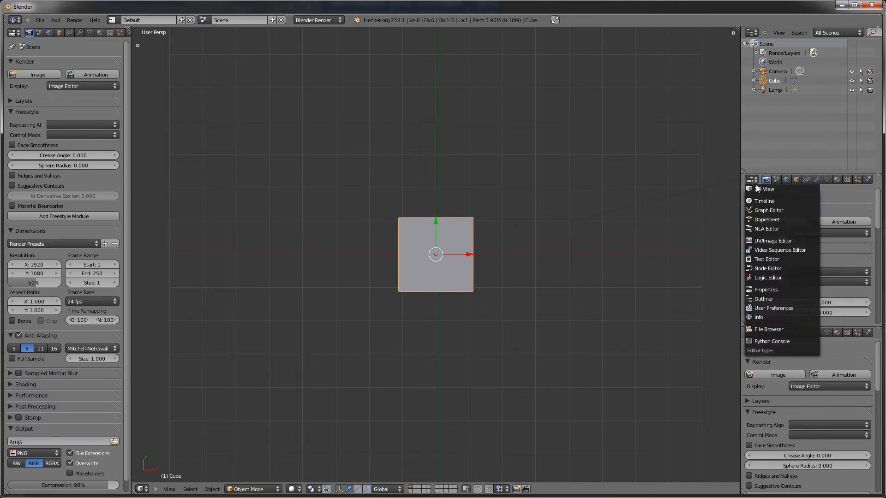
pyautogui.click(761, 189)
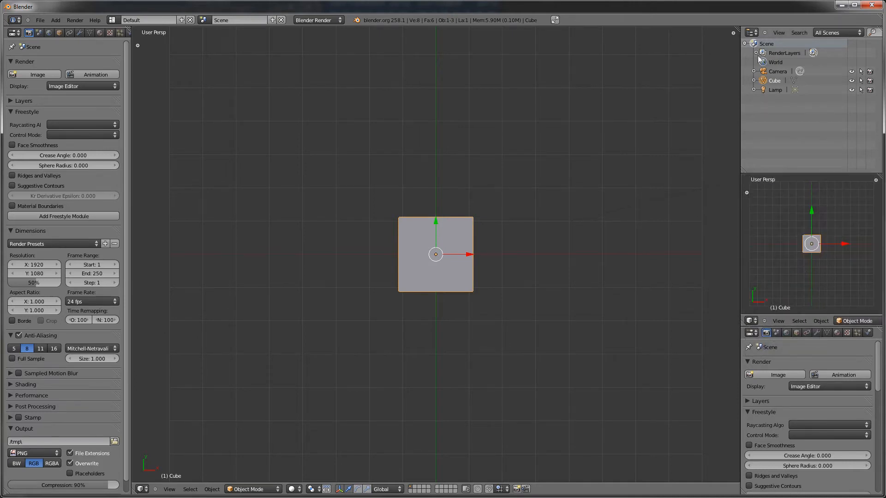
# Switch the Outliner area to 3D View and the lower-right Properties area to Outliner
pyautogui.click(751, 32)
pyautogui.click(755, 43)
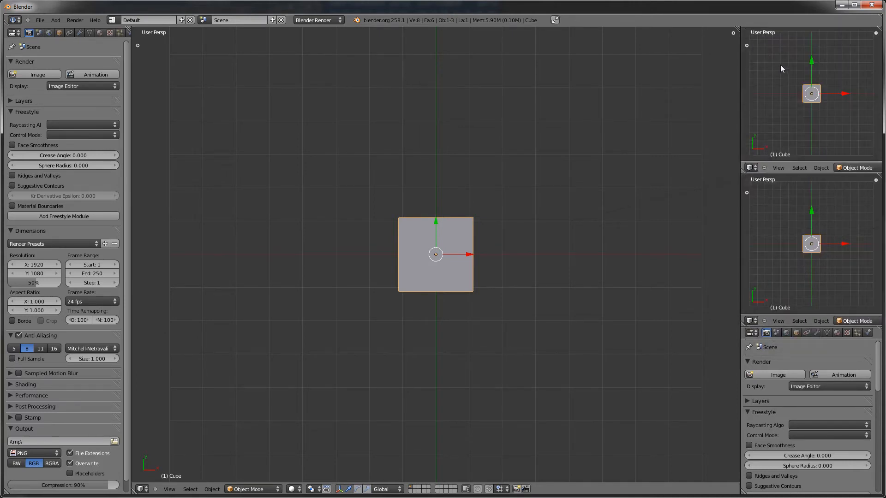
pyautogui.click(751, 333)
pyautogui.click(781, 214)
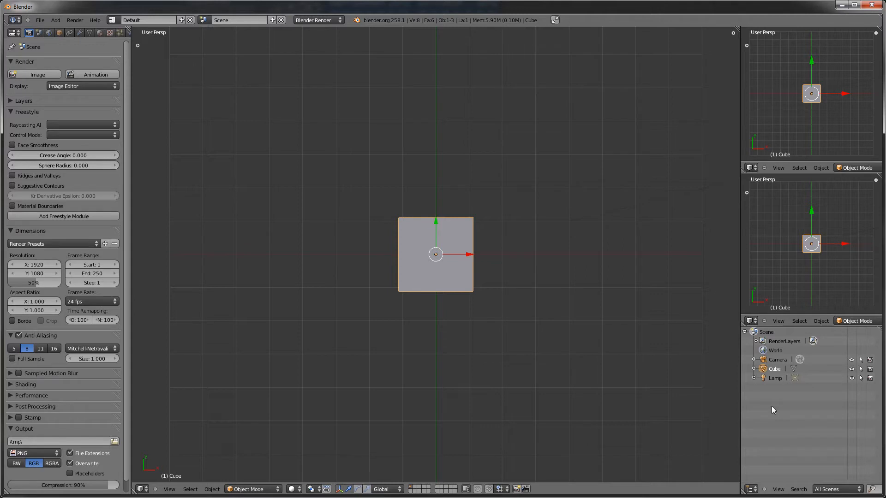
# Delete the cube and reset the 3D cursor to the center of the grid
pyautogui.press('x')
pyautogui.click(464, 287)
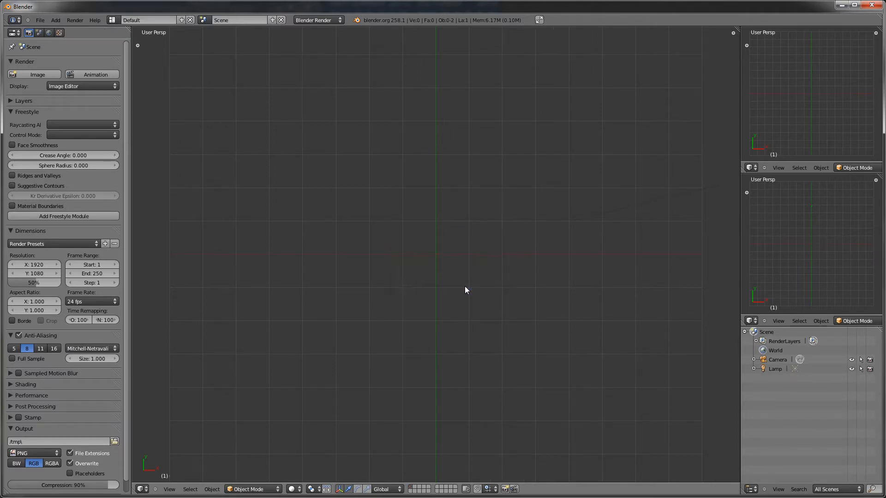
pyautogui.press('Home')
pyautogui.press('KP_7')
# Add a Monkey mesh at the 3D cursor
pyautogui.hotkey('shift', 'a')
pyautogui.moveTo(494, 242)
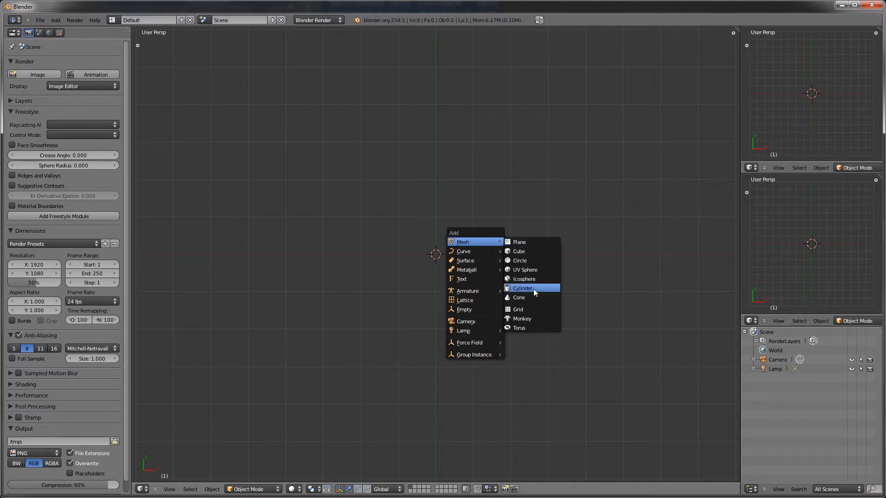
pyautogui.click(530, 319)
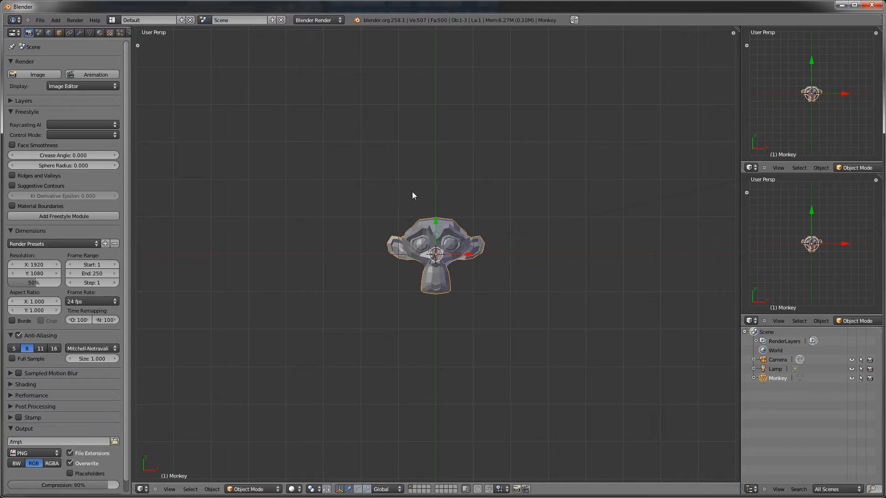
# Save the scene as TutorialBlend.blend in the BackGrounds folder
pyautogui.hotkey('ctrl', 'shift', 's')
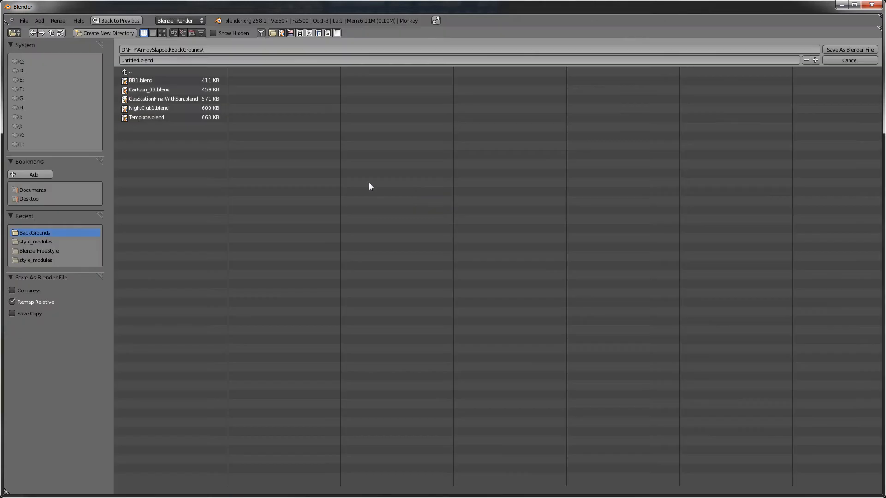
pyautogui.click(139, 60)
pyautogui.moveTo(140, 60); pyautogui.dragTo(114, 61)
pyautogui.write('TutorialBlen')
pyautogui.press('Return')
pyautogui.press('Return')
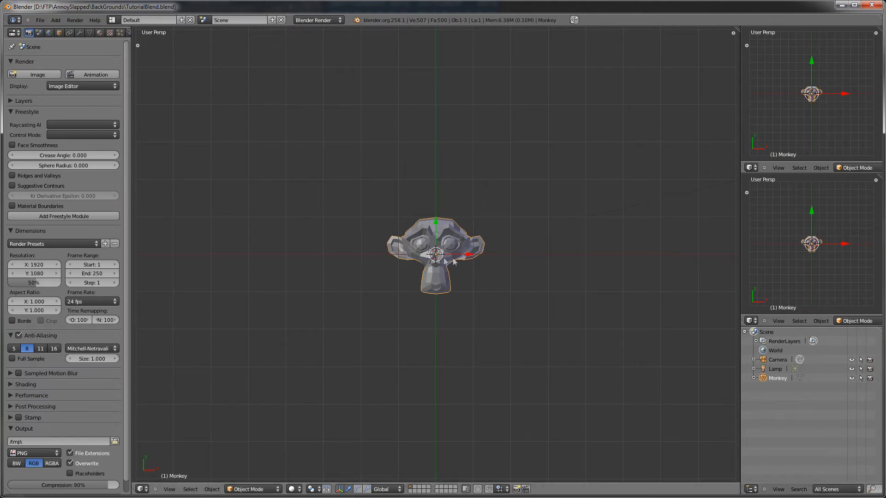
# Rename the monkey object to "Mandy" in its object properties
pyautogui.scroll(-1, 547, 309)
pyautogui.scroll(-2, 546, 306)
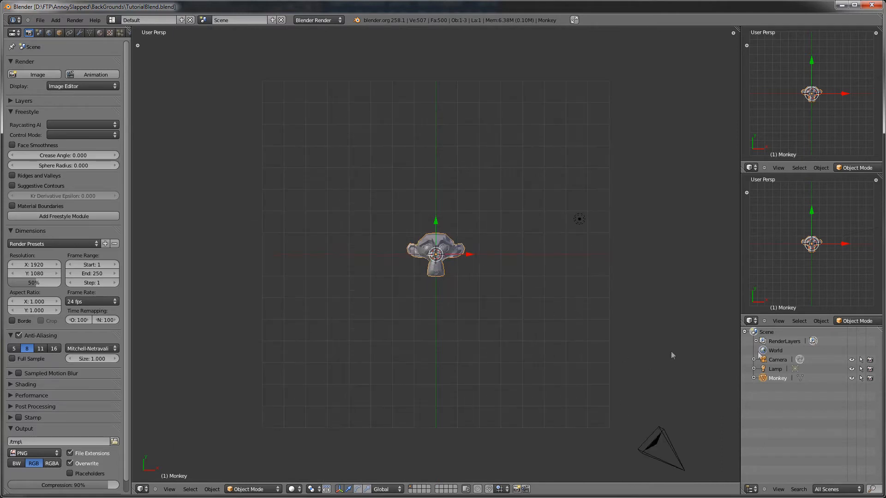
pyautogui.scroll(-1, 711, 294)
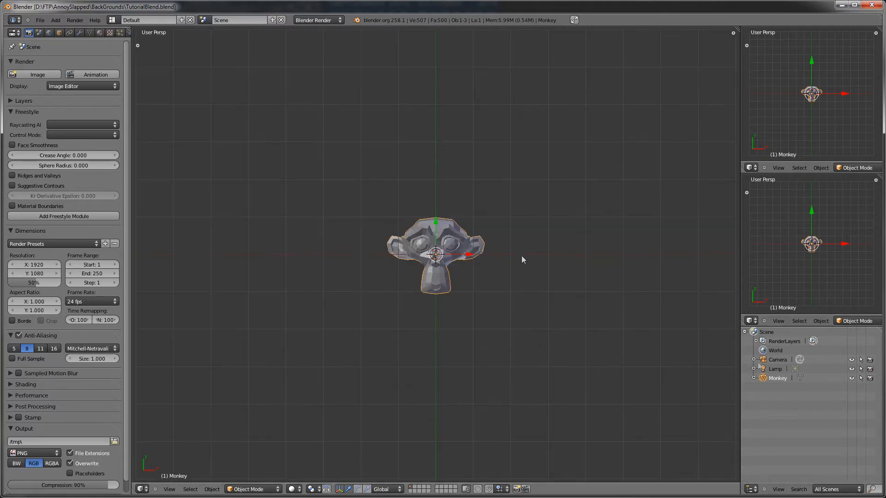
pyautogui.scroll(-1, 619, 313)
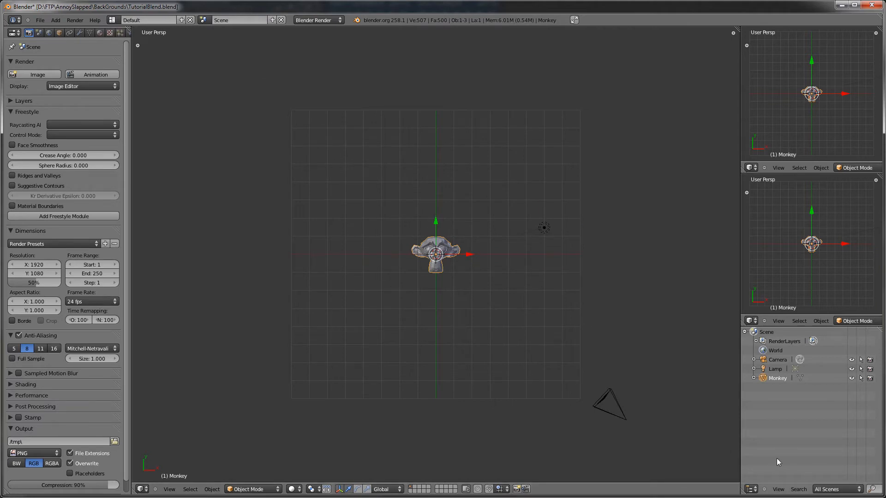
pyautogui.click(60, 34)
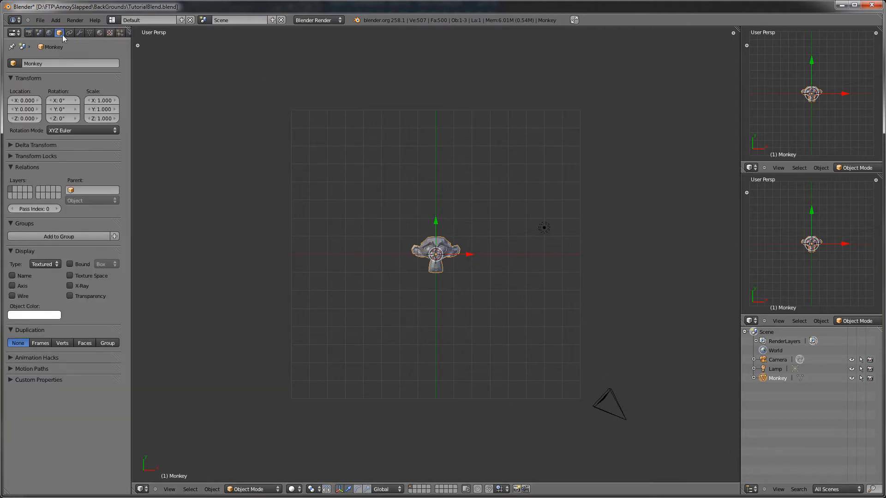
pyautogui.click(57, 60)
pyautogui.write('Mandy')
pyautogui.press('Return')
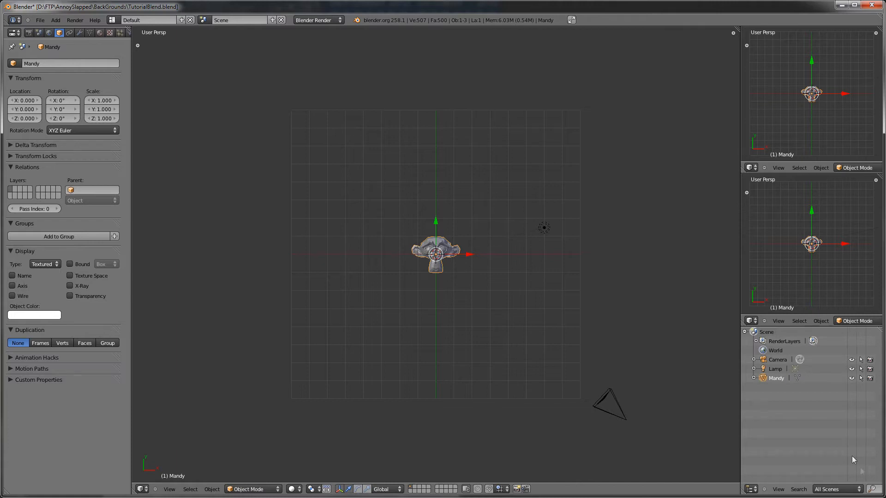
# Widen the right-hand column of areas, filter the Outliner by "Ma", and clear the filter
pyautogui.moveTo(741, 439); pyautogui.dragTo(672, 438)
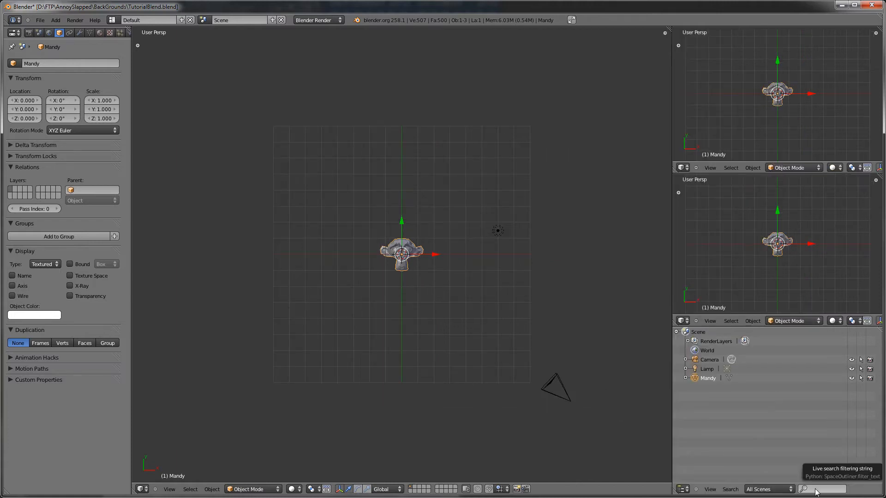
pyautogui.click(814, 489)
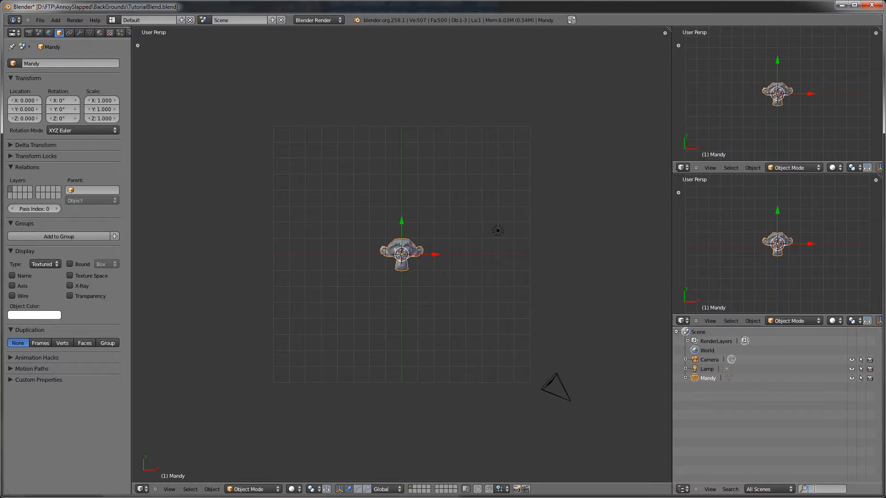
pyautogui.write('Ma')
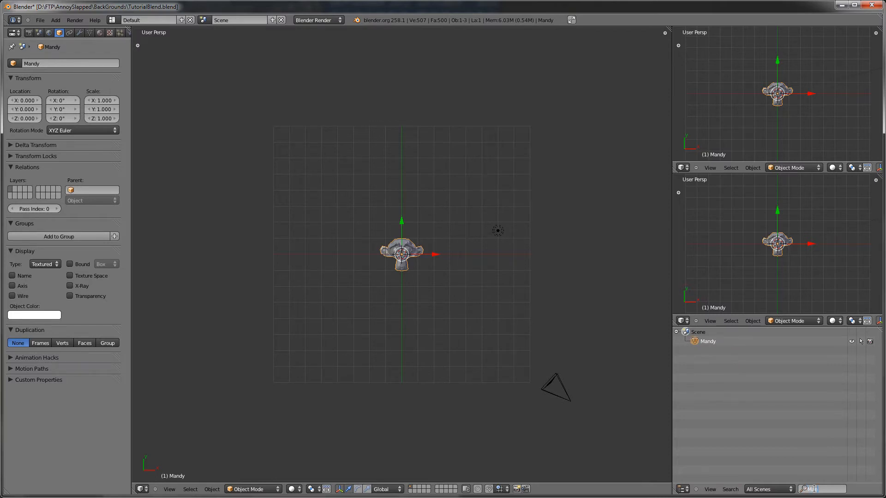
pyautogui.press('BackSpace')
pyautogui.press('BackSpace')
pyautogui.press('BackSpace')
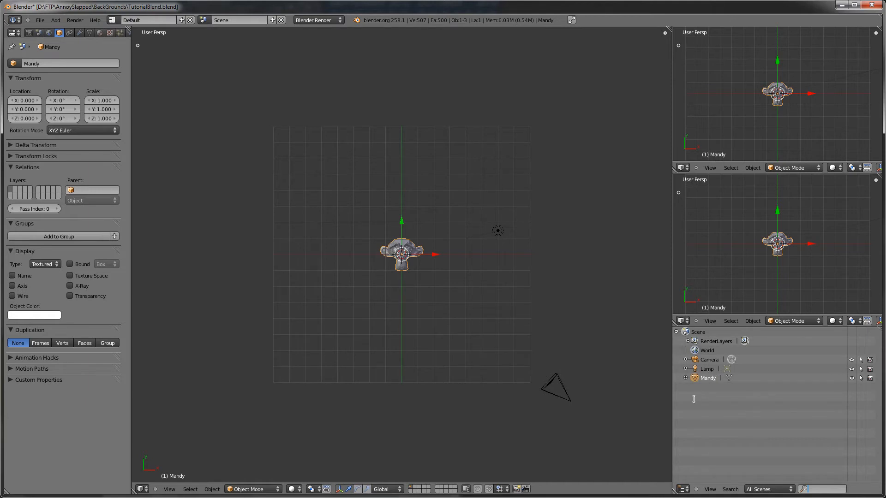
# Select the lamp, the camera and the Mandy object one after another in the Outliner
pyautogui.click(709, 368)
pyautogui.click(710, 360)
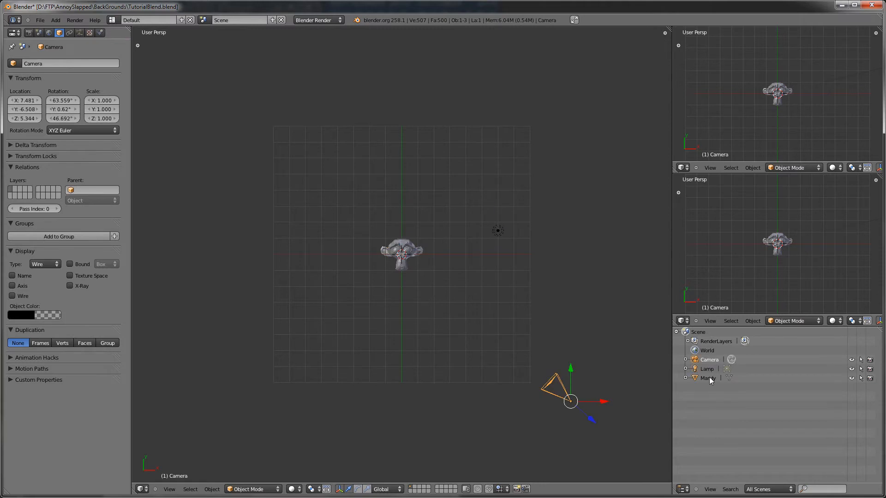
pyautogui.click(708, 378)
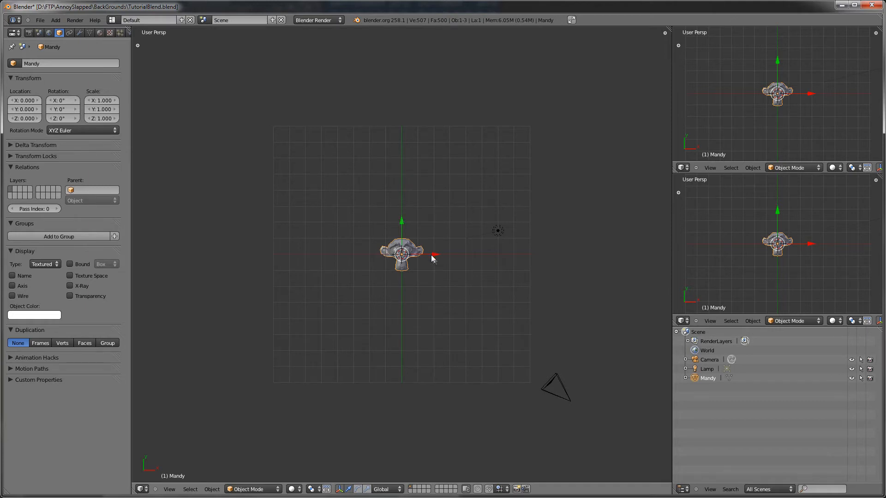
# Move Mandy about -0.72 units along the X axis, and clear its location
pyautogui.moveTo(465, 240); pyautogui.dragTo(437, 270, button='middle')
pyautogui.moveTo(436, 261)
pyautogui.mouseDown()
pyautogui.moveTo(392, 253)
pyautogui.moveTo(426, 251)
pyautogui.mouseUp()
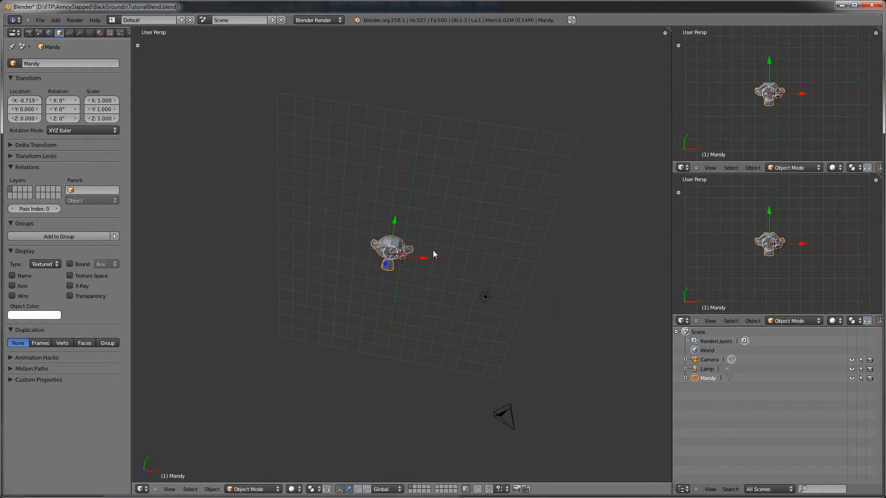
pyautogui.hotkey('alt', 'g')
# Rotate Mandy about the Z axis with the rotate manipulator, and clear its rotation
pyautogui.click(358, 489)
pyautogui.moveTo(447, 255); pyautogui.dragTo(461, 328)
pyautogui.hotkey('alt', 'r')
# Try scaling Mandy along the X axis with the scale manipulator, cancel the scaling, and hide the 3D manipulator
pyautogui.click(366, 489)
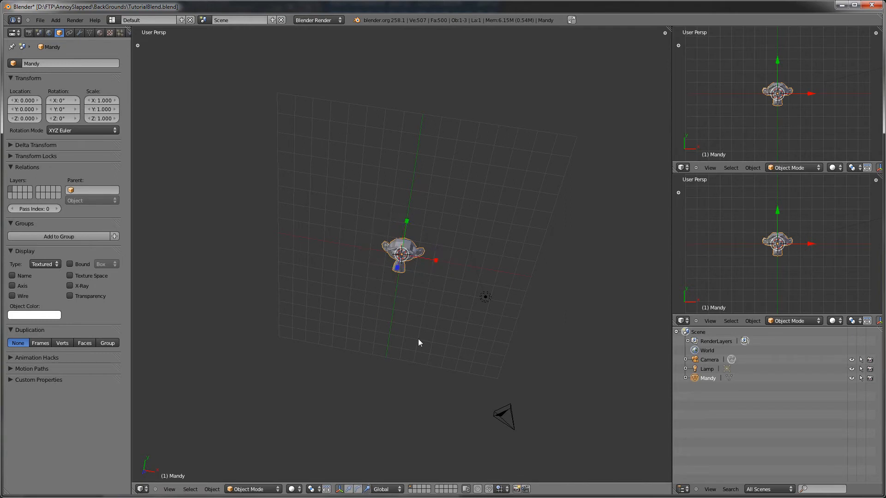
pyautogui.moveTo(436, 261); pyautogui.dragTo(431, 282)
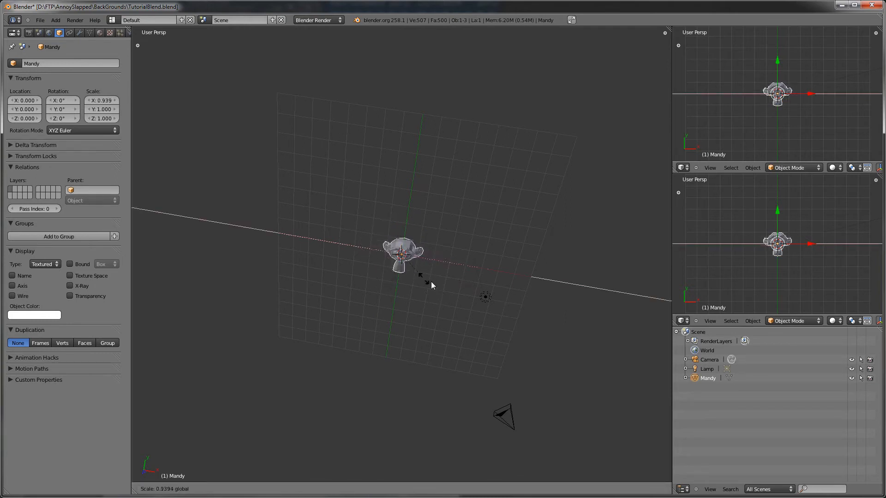
pyautogui.rightClick(433, 284)
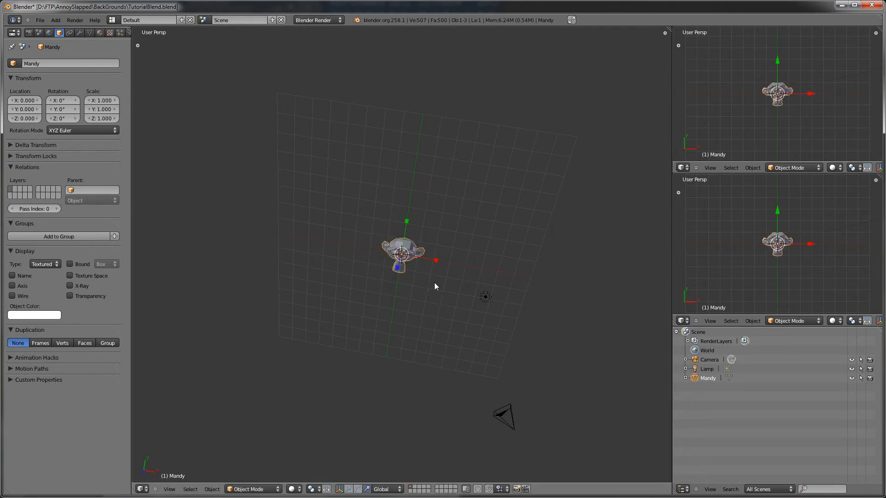
pyautogui.click(340, 490)
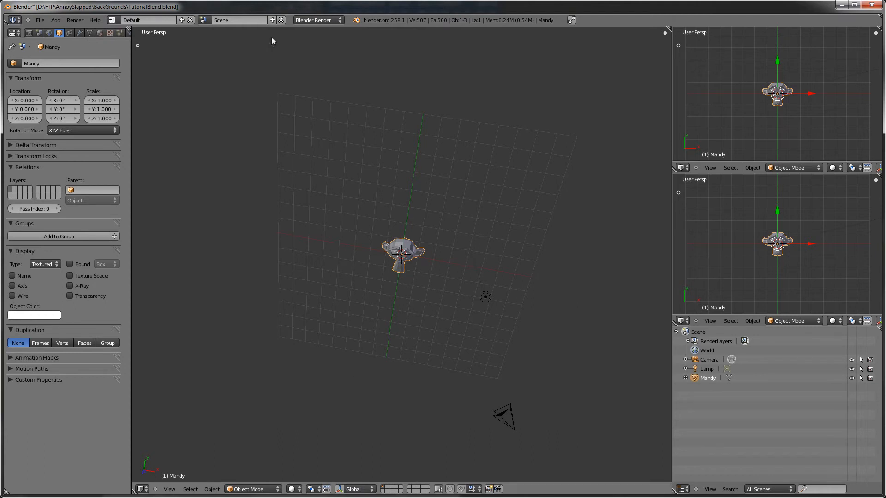
# Expand the Info area downward and switch it to User Preferences
pyautogui.moveTo(284, 26); pyautogui.dragTo(282, 115)
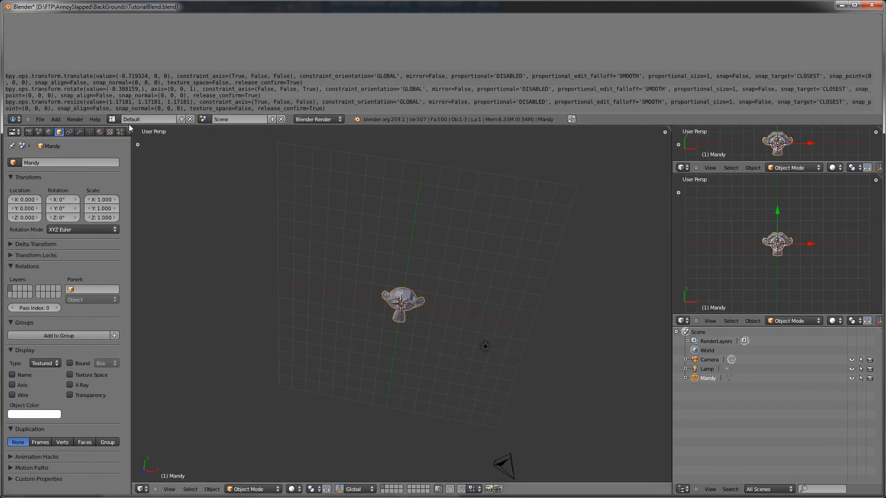
pyautogui.click(14, 120)
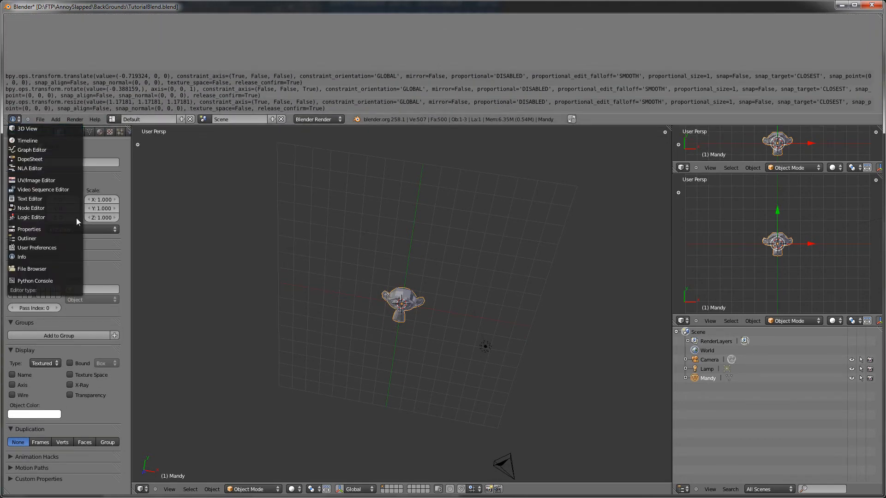
pyautogui.click(62, 246)
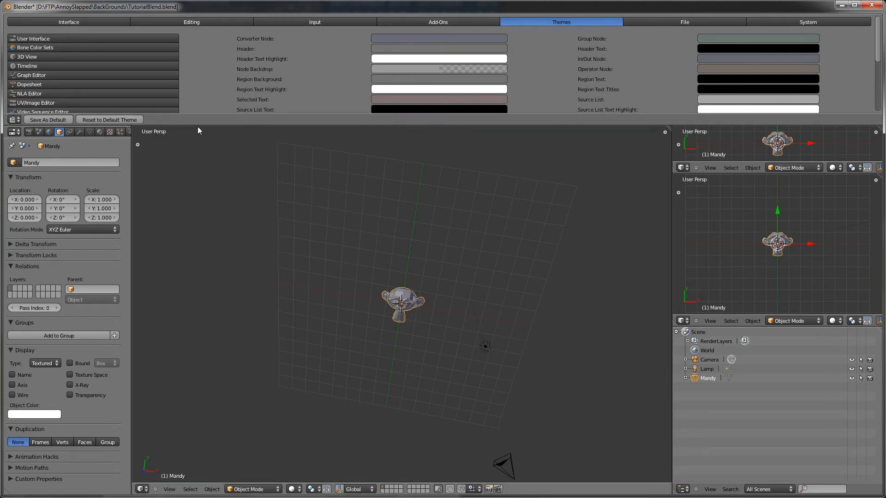
# Enlarge the User Preferences area downward until all theme categories fit, lowering the boundary between the two small stacked 3D views
pyautogui.moveTo(197, 127); pyautogui.dragTo(199, 159)
pyautogui.moveTo(723, 167); pyautogui.dragTo(724, 236)
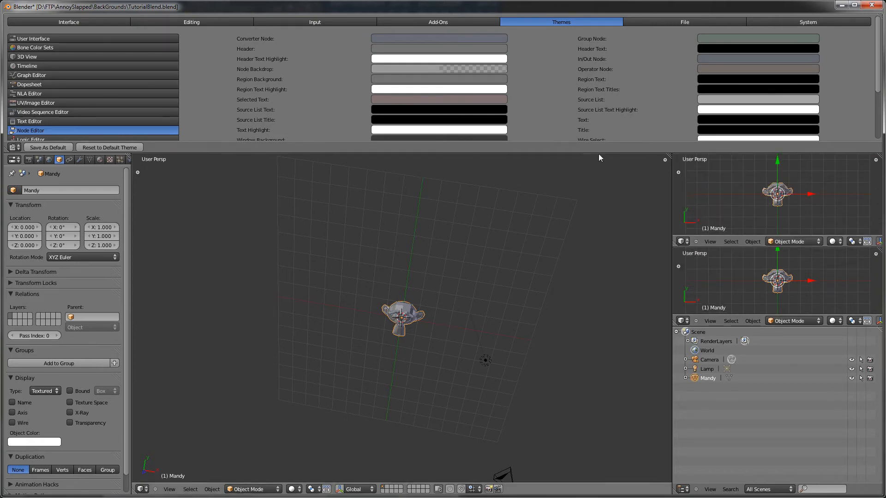
pyautogui.moveTo(599, 153); pyautogui.dragTo(601, 219)
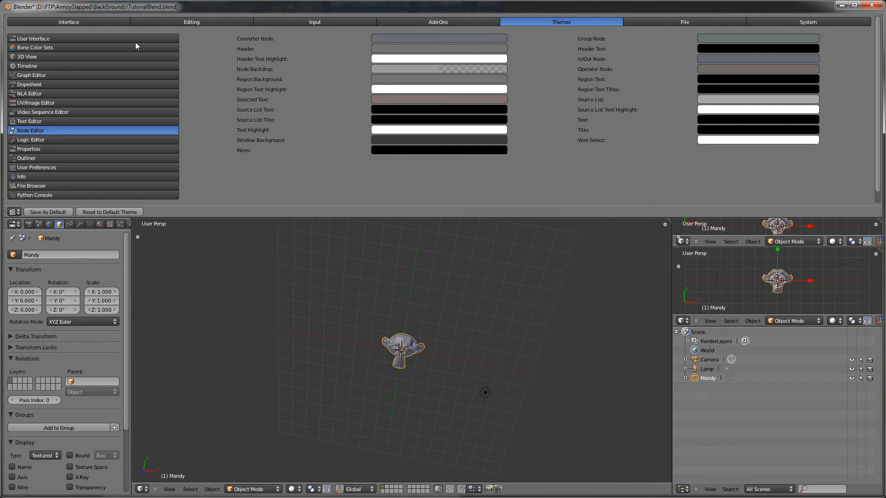
# Look through the User Interface and 3D View theme colours and the Input preferences
pyautogui.click(94, 38)
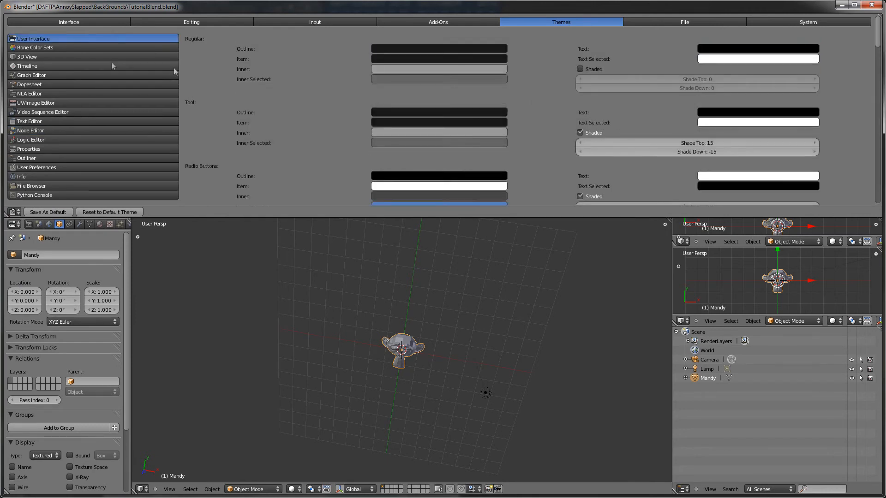
pyautogui.click(90, 56)
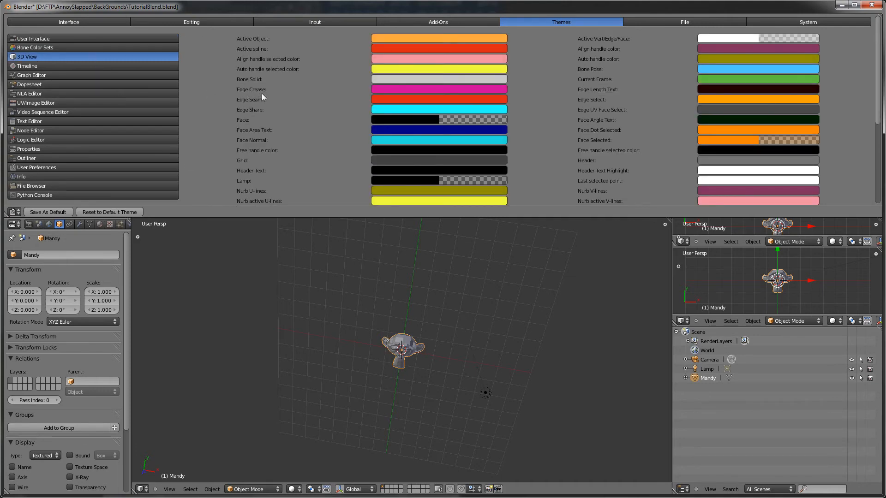
pyautogui.click(305, 24)
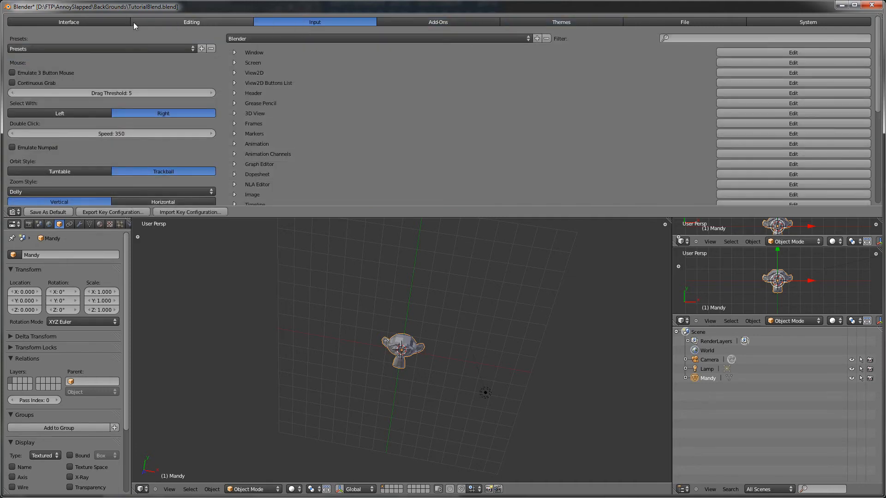
# Enable Zoom To Mouse Position in the Interface preferences, and test it by zooming in and out around Mandy
pyautogui.click(67, 22)
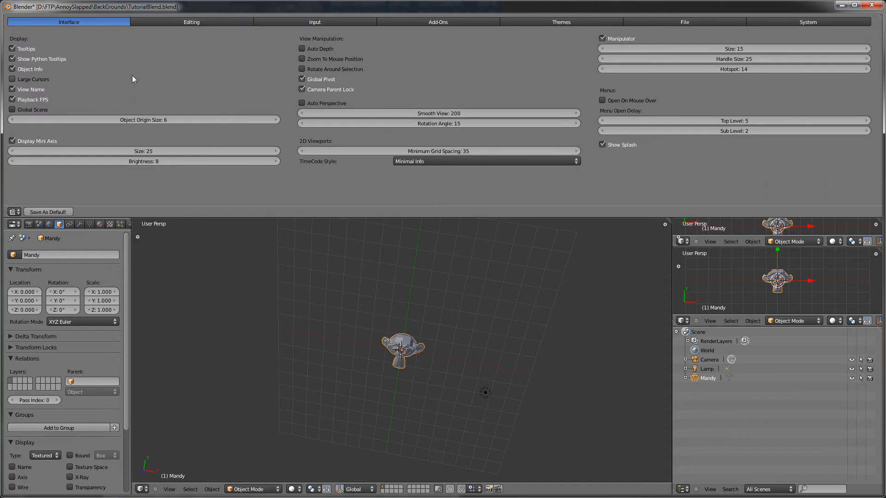
pyautogui.click(302, 60)
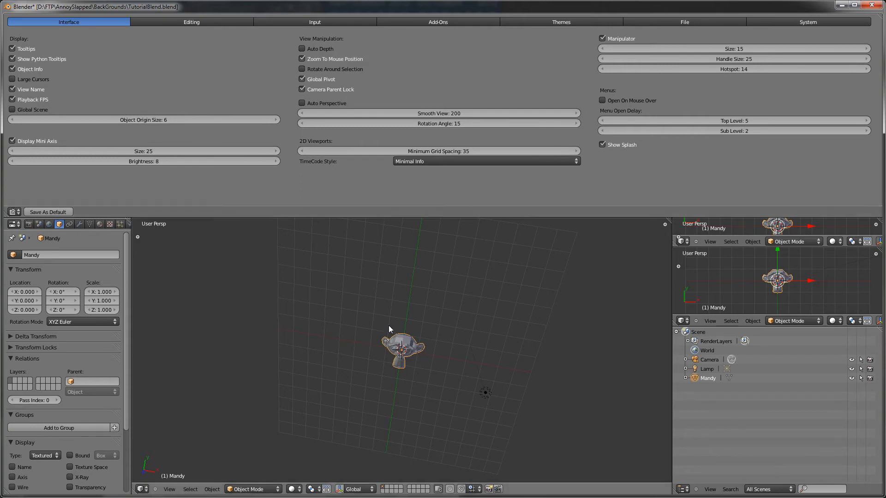
pyautogui.moveTo(438, 411); pyautogui.dragTo(542, 362, button='middle')
pyautogui.scroll(-4, 575, 383)
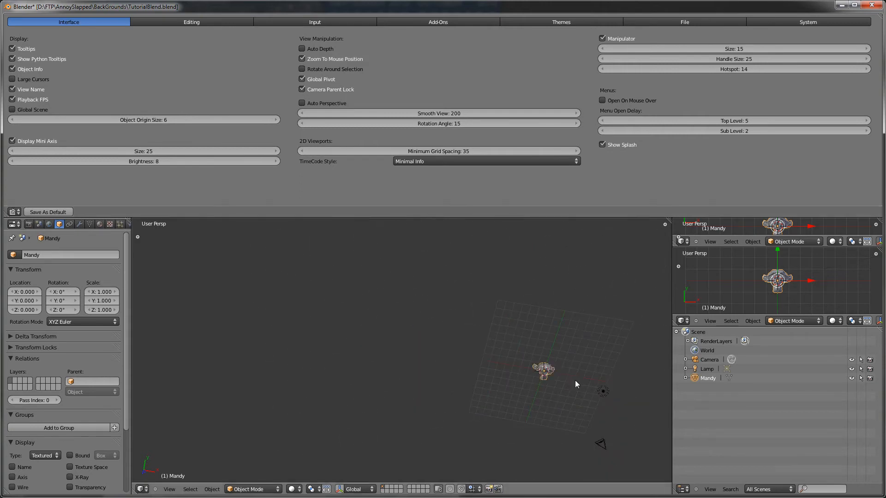
pyautogui.scroll(6, 607, 391)
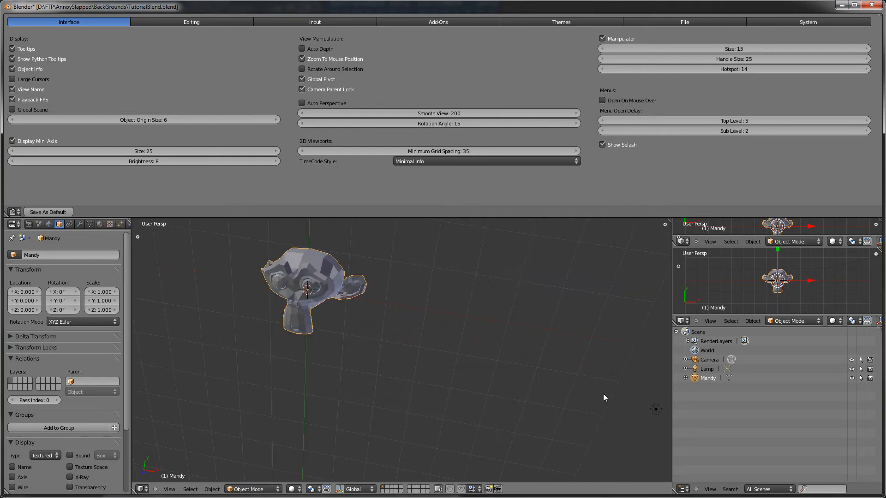
pyautogui.scroll(-2, 603, 394)
pyautogui.scroll(8, 646, 404)
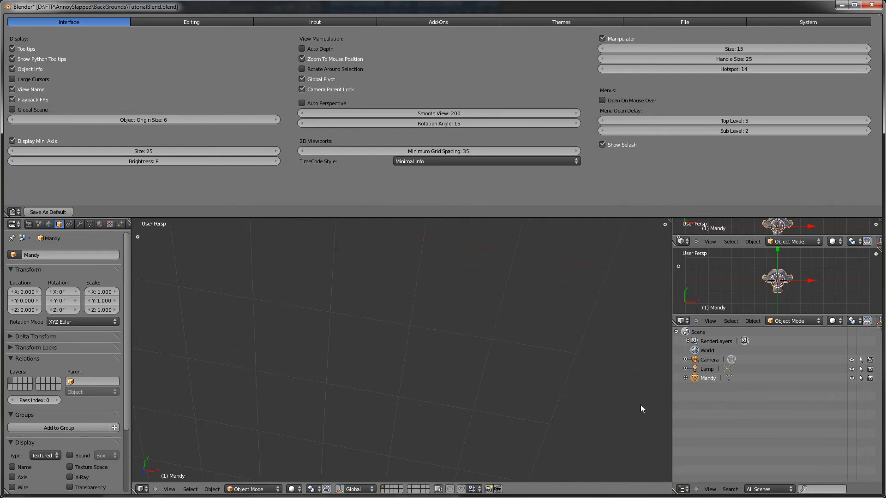
pyautogui.scroll(-5, 554, 379)
pyautogui.scroll(4, 489, 358)
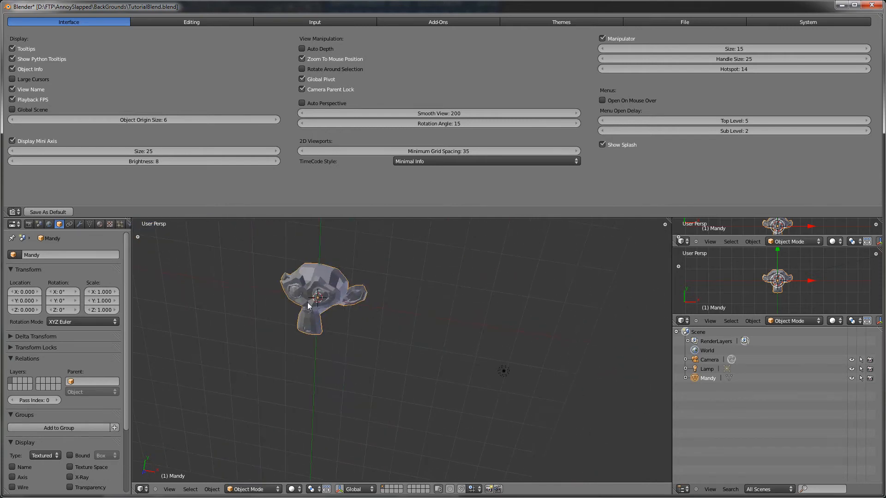
pyautogui.scroll(3, 287, 299)
pyautogui.scroll(-8, 323, 307)
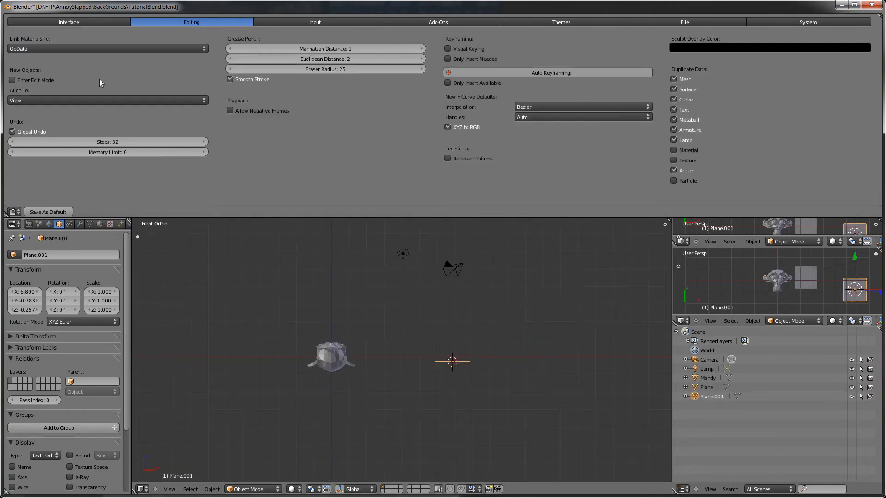
# Set new objects to align to World in the Editing preferences, and add a monkey mesh in the front view
pyautogui.click(198, 101)
pyautogui.click(189, 89)
pyautogui.click(197, 101)
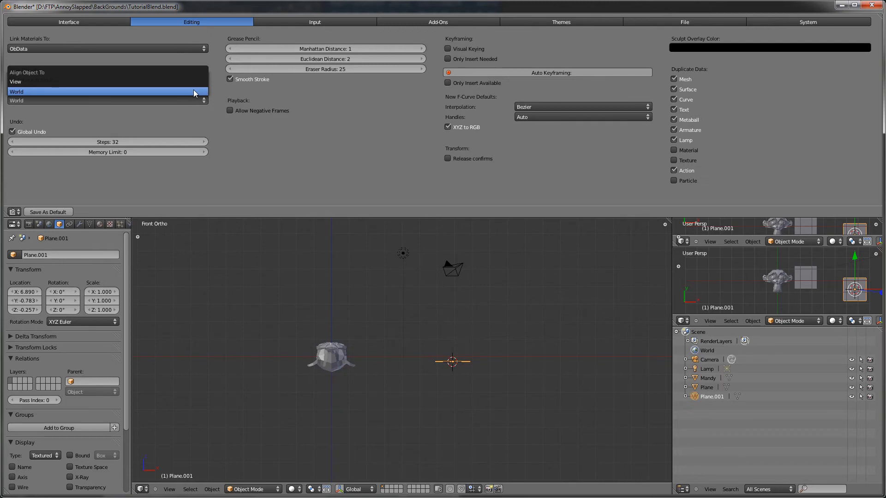
pyautogui.click(194, 91)
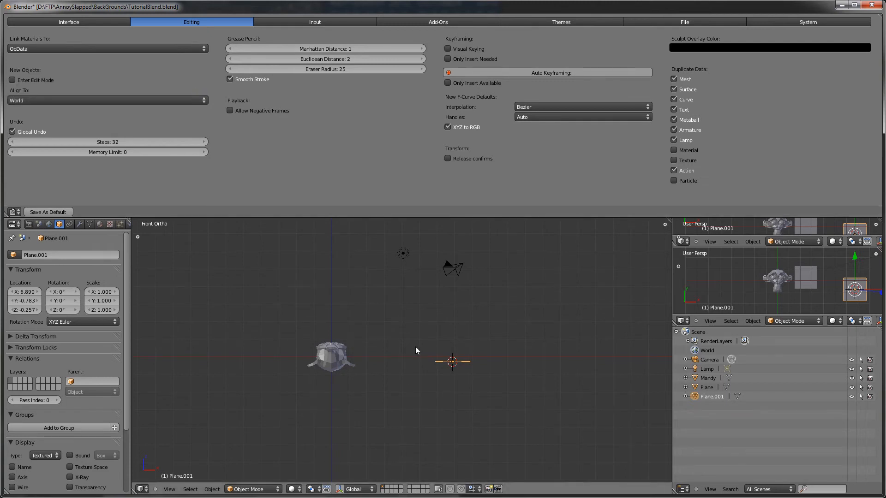
pyautogui.hotkey('shift', 'a')
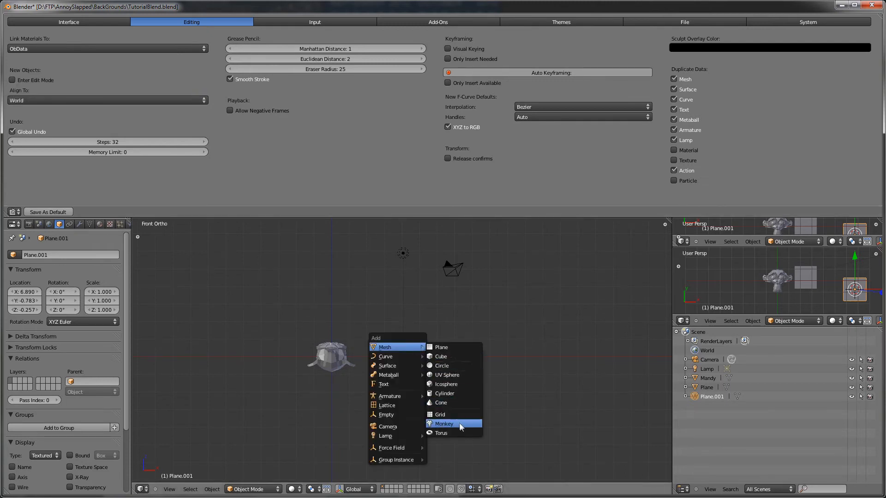
pyautogui.click(458, 422)
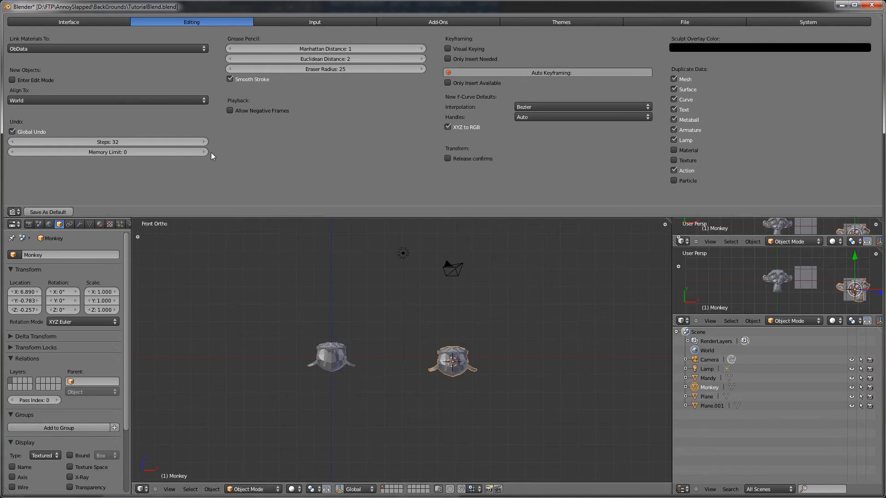
# Set new objects to align to View, add another monkey mesh, and move it to about X 9.98, Z 2.68
pyautogui.click(203, 101)
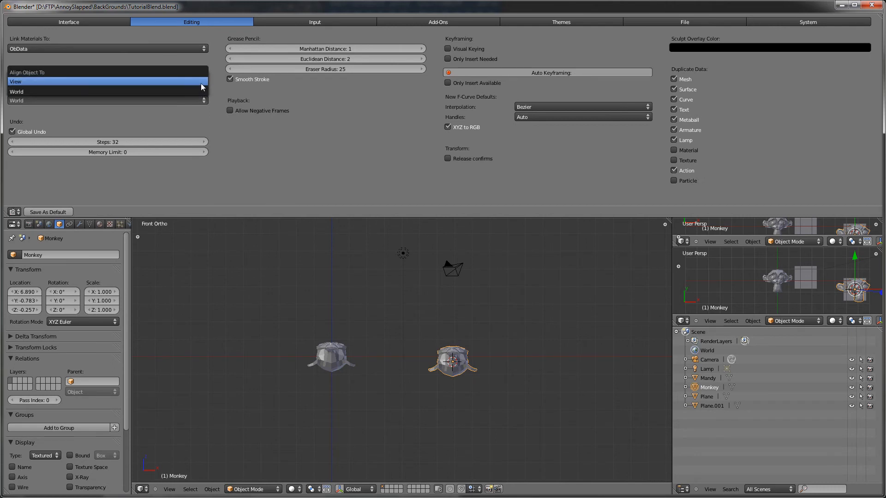
pyautogui.click(201, 84)
pyautogui.hotkey('shift', 'a')
pyautogui.moveTo(364, 321)
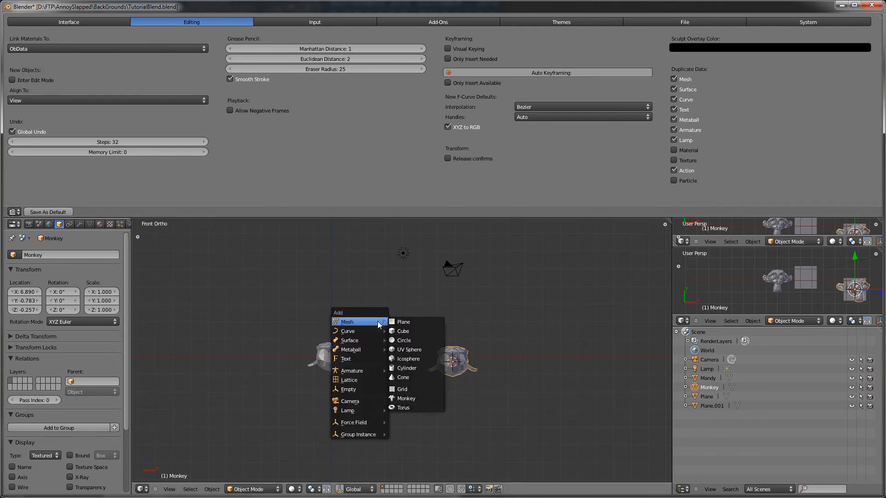
pyautogui.click(419, 396)
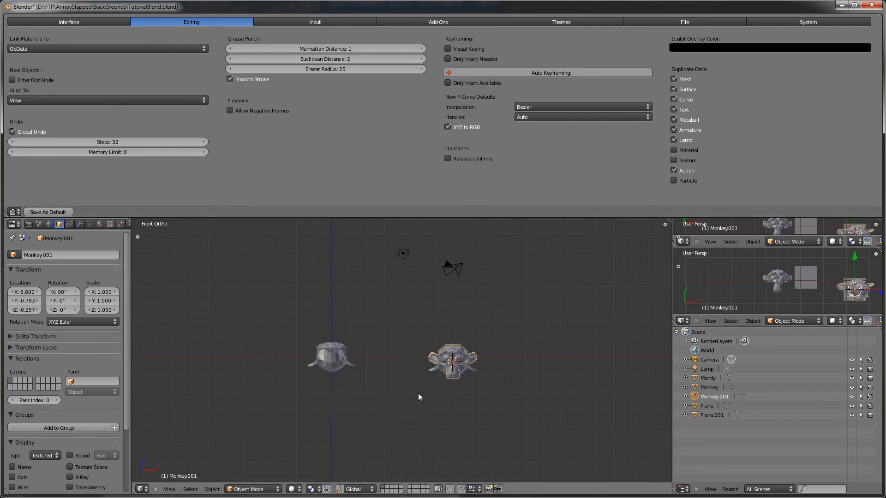
pyautogui.press('g')
pyautogui.click(496, 348)
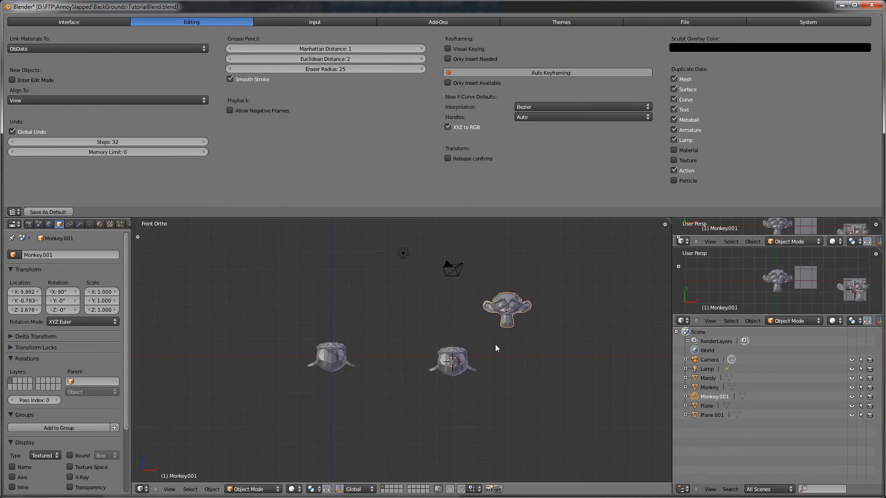
# Add a view-aligned plane in the front view and move it to about X 2.2, Z 3.99
pyautogui.hotkey('shift', 'a')
pyautogui.click(514, 345)
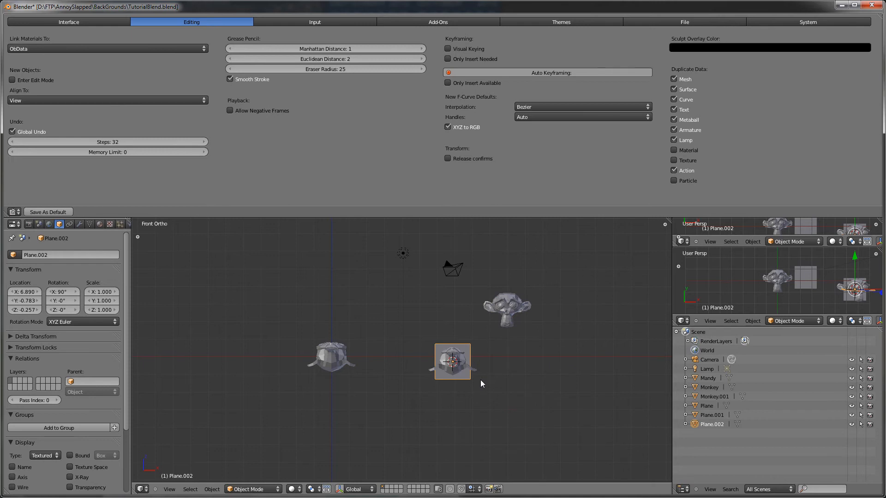
pyautogui.press('g')
pyautogui.click(392, 312)
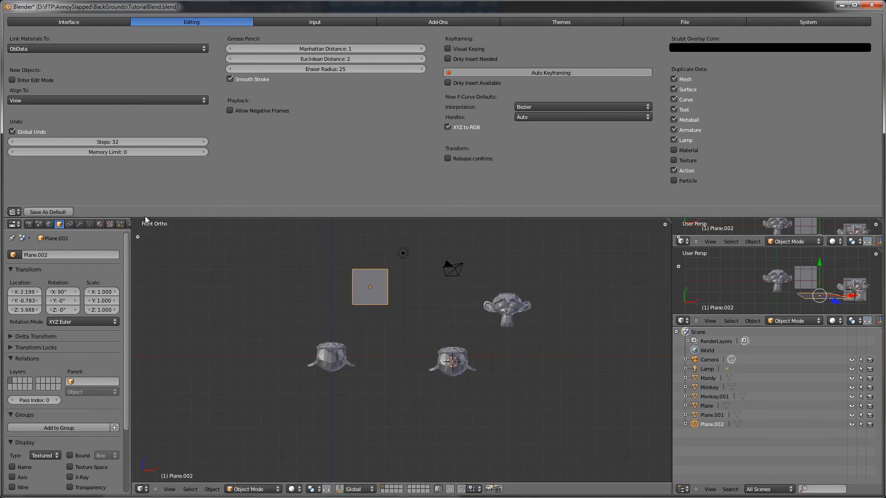
# Set new objects to align to World, and add a plane at about X 11.9, Z -0.83
pyautogui.click(57, 99)
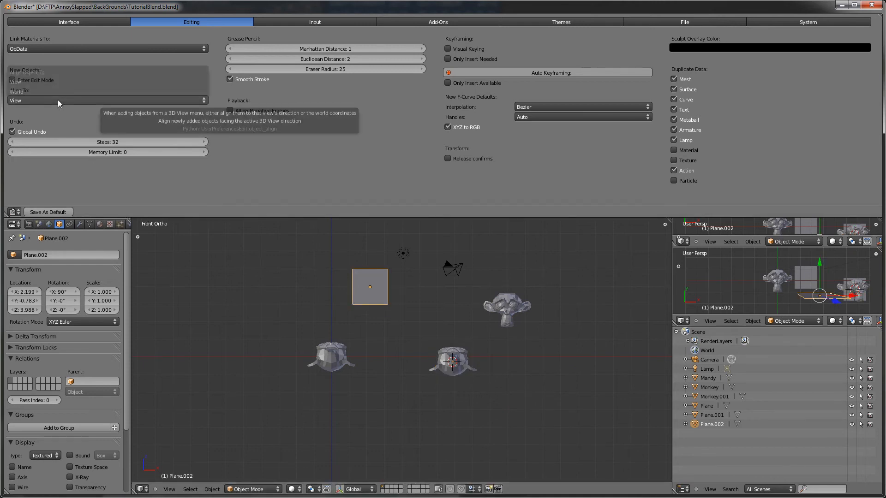
pyautogui.click(57, 92)
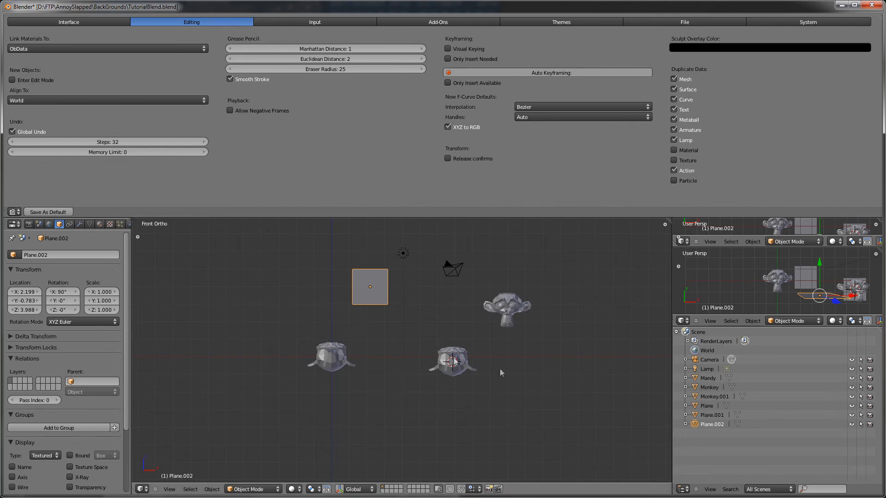
pyautogui.hotkey('shift', 'a')
pyautogui.moveTo(543, 373)
pyautogui.click(580, 371)
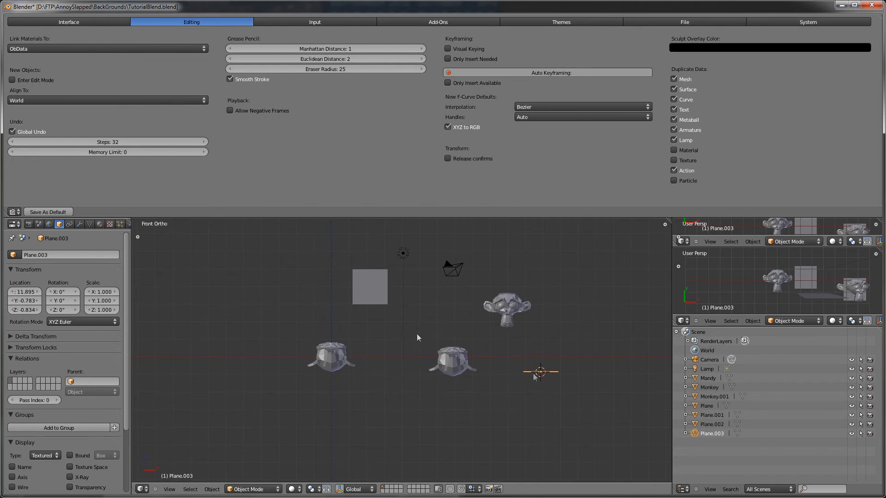
# Set new objects to align to View, and open the File preferences
pyautogui.click(143, 100)
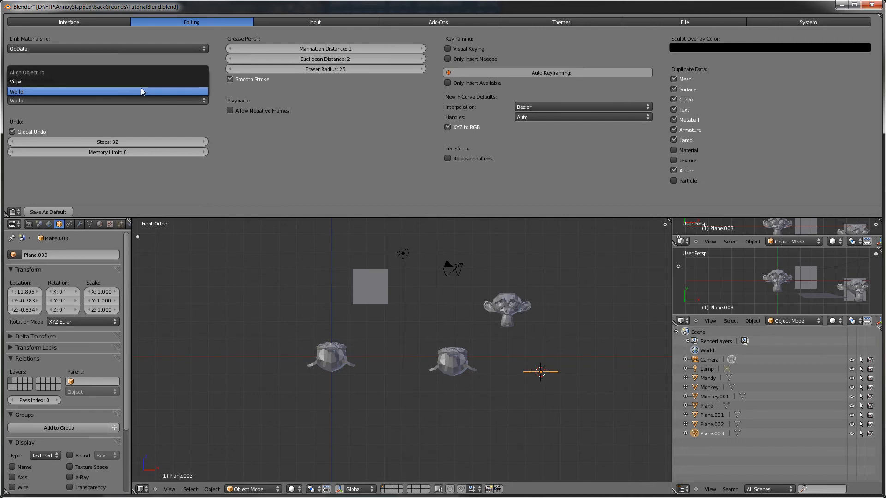
pyautogui.click(140, 85)
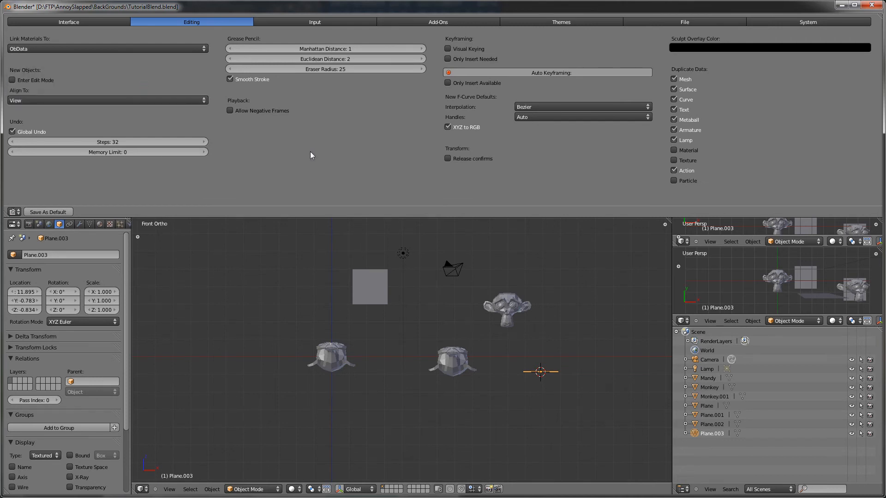
pyautogui.click(658, 23)
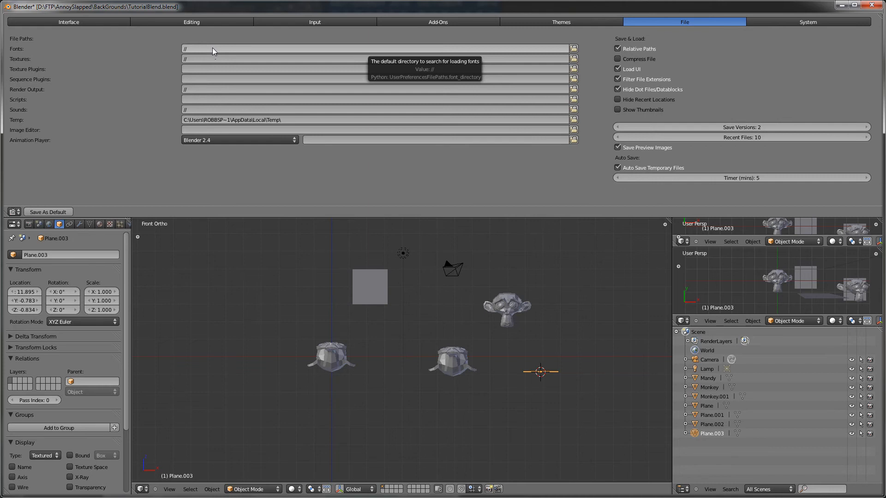
# Shrink the User Preferences area to a single header row and switch it to the Info editor
pyautogui.moveTo(503, 216); pyautogui.dragTo(504, 18)
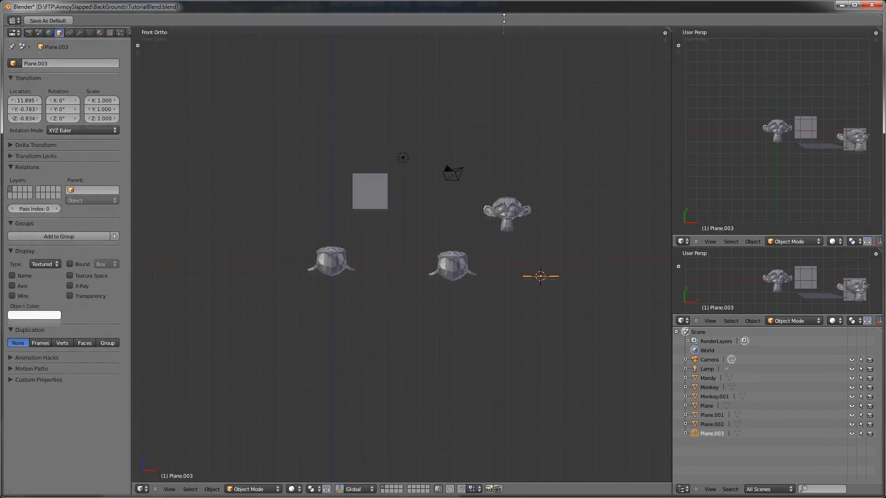
pyautogui.click(15, 20)
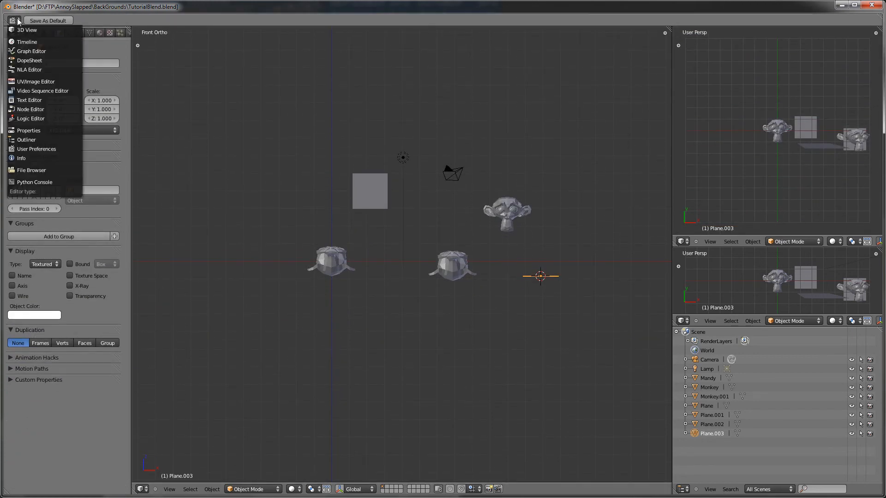
pyautogui.click(50, 159)
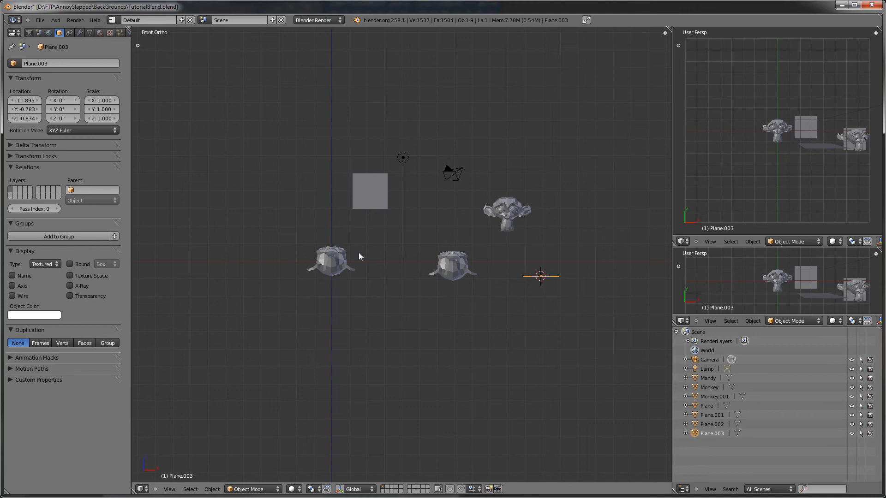
# Delete Mandy and the other two monkey meshes from the scene
pyautogui.rightClick(345, 256)
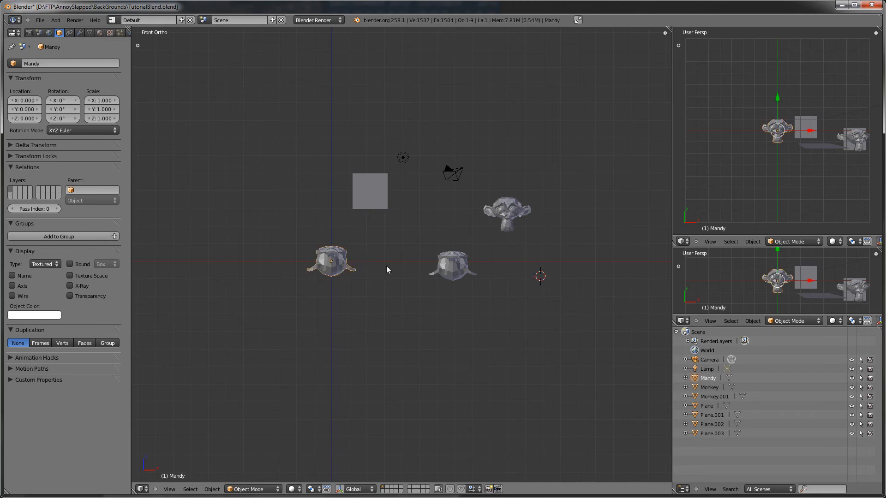
pyautogui.press('x')
pyautogui.click(355, 274)
pyautogui.rightClick(443, 274)
pyautogui.press('x')
pyautogui.press('x')
pyautogui.click(425, 275)
pyautogui.rightClick(504, 217)
pyautogui.press('x')
pyautogui.click(503, 225)
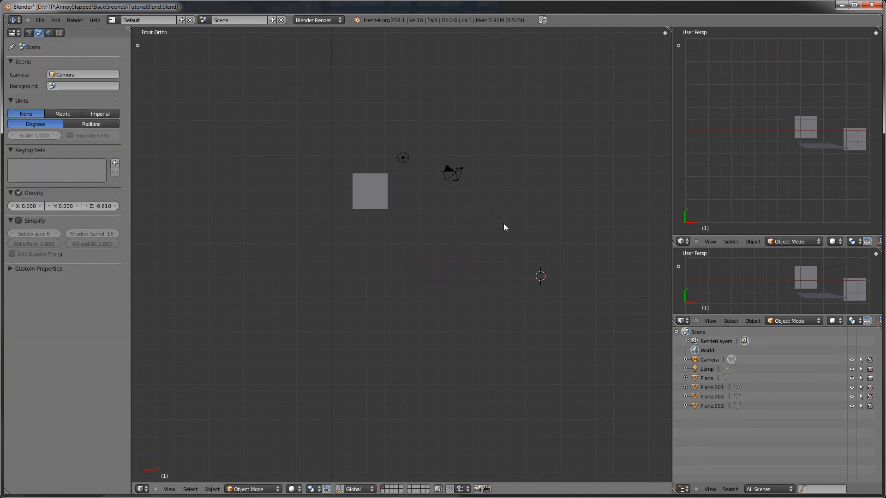
# Delete the upright plane facing the front view, and reset the 3D cursor to the origin with the view centred on it
pyautogui.rightClick(371, 205)
pyautogui.press('x')
pyautogui.click(372, 207)
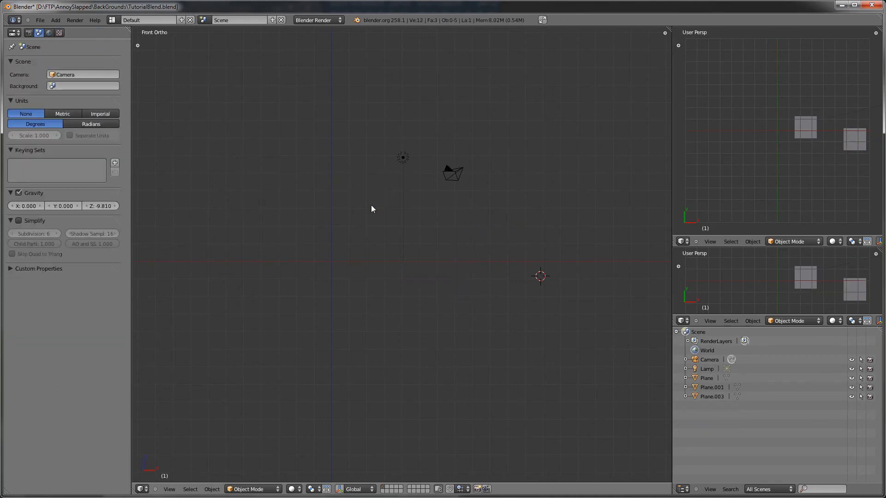
pyautogui.hotkey('shift', 'c')
pyautogui.hotkey('alt', 'Home')
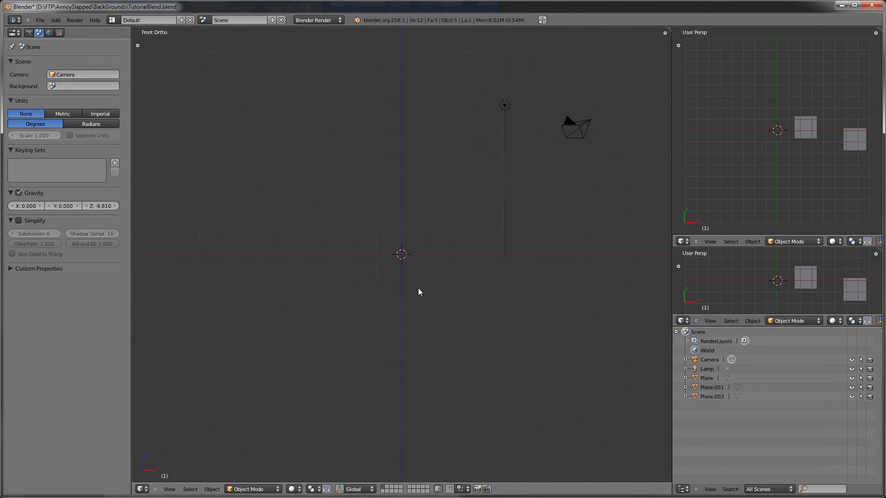
# Add a Monkey mesh at the 3D cursor in the front view
pyautogui.hotkey('shift', 'a')
pyautogui.moveTo(418, 289)
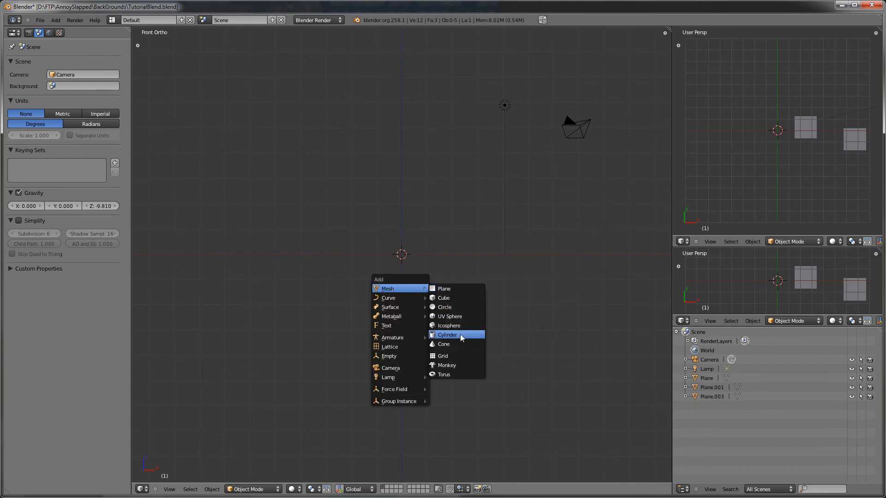
pyautogui.click(459, 364)
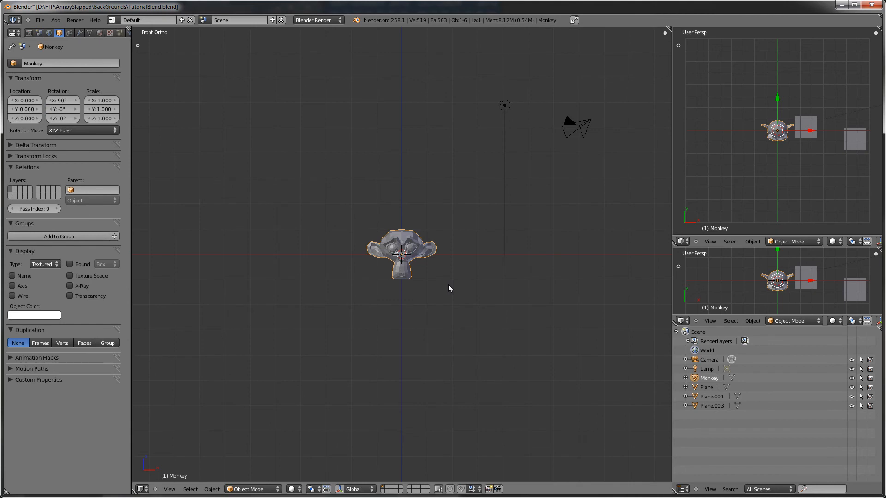
# Save the scene as TutorialBlend1.blend, and save another incremented copy as TutorialBlend2.blend in the BackGrounds folder
pyautogui.hotkey('ctrl', 's')
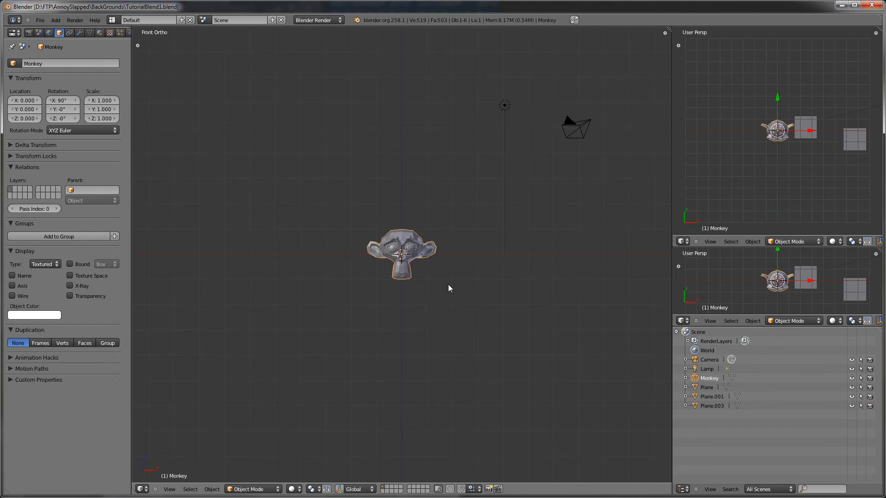
pyautogui.hotkey('ctrl', 'shift', 's')
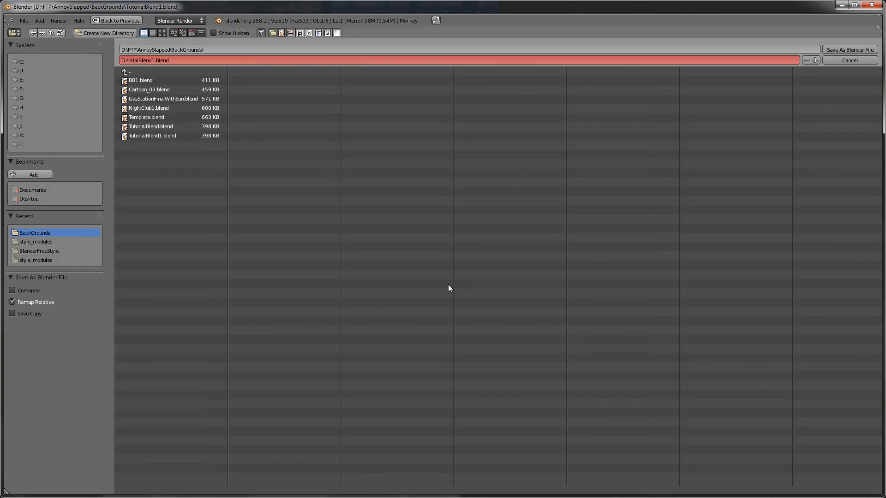
pyautogui.press('KP_Add')
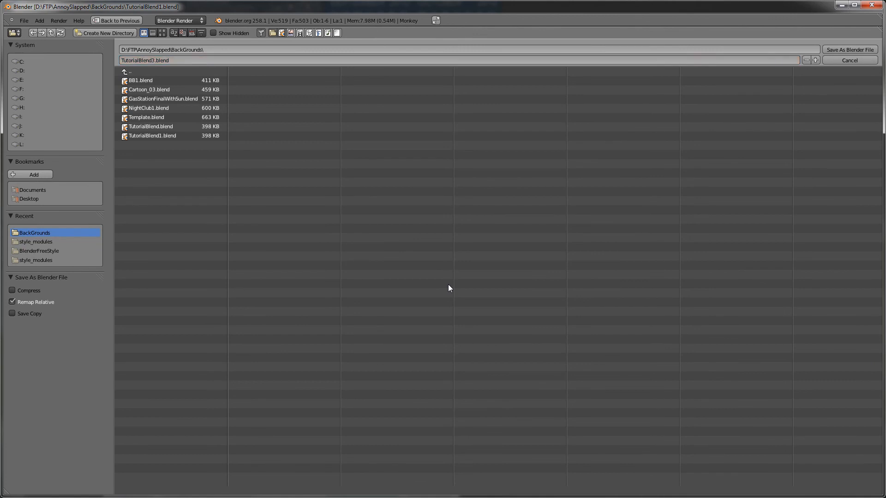
pyautogui.press('Return')
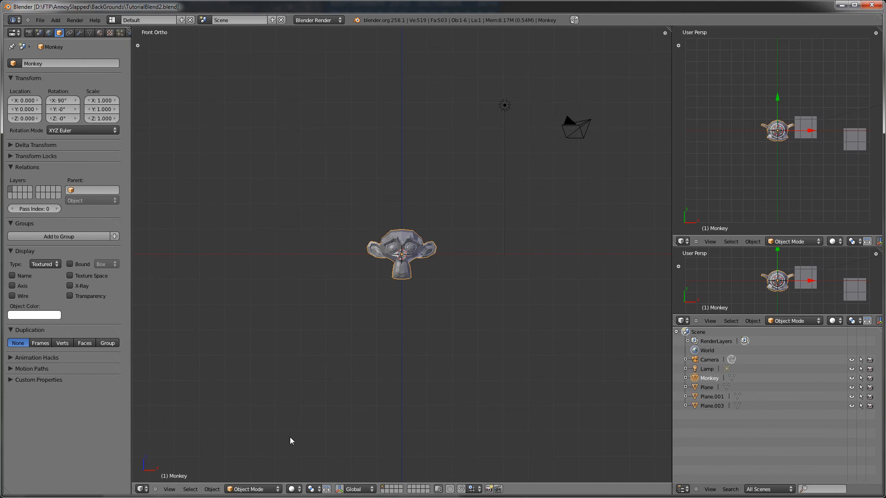
pyautogui.click(213, 489)
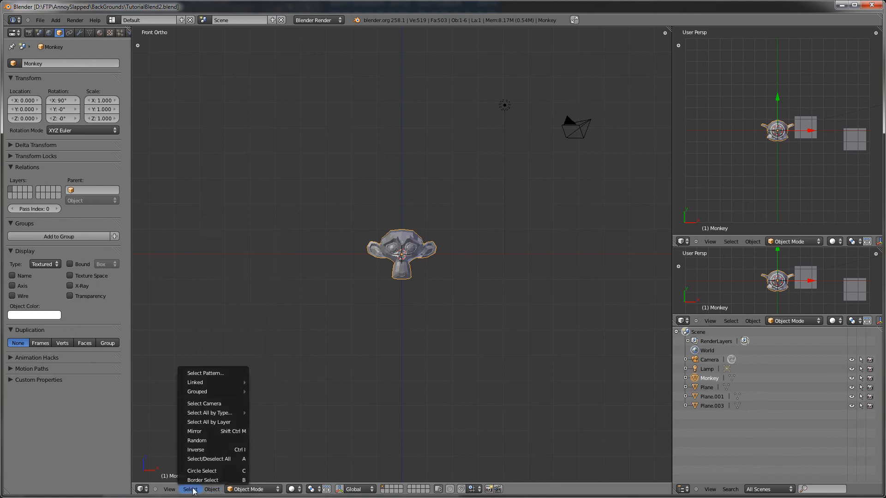
pyautogui.click(170, 490)
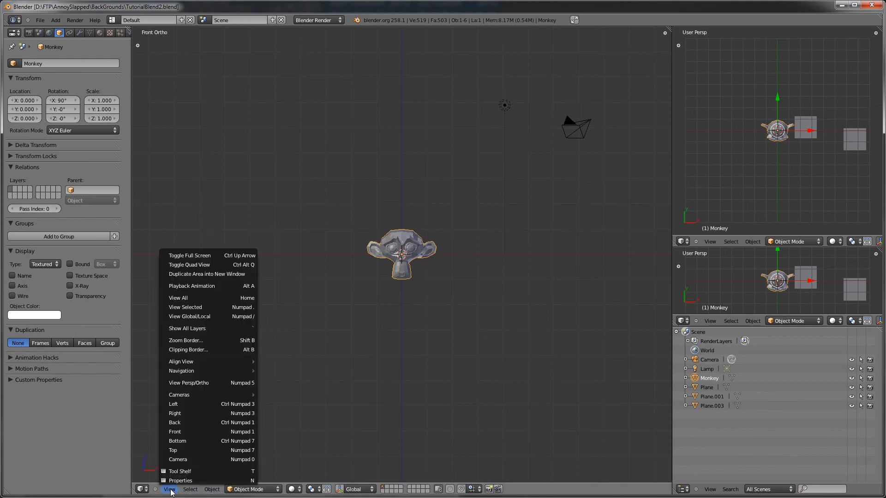
pyautogui.click(213, 490)
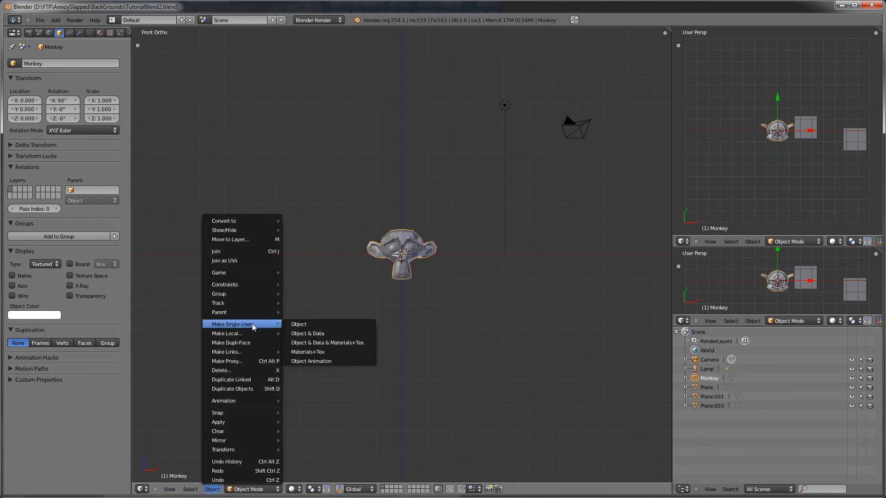
pyautogui.moveTo(254, 287)
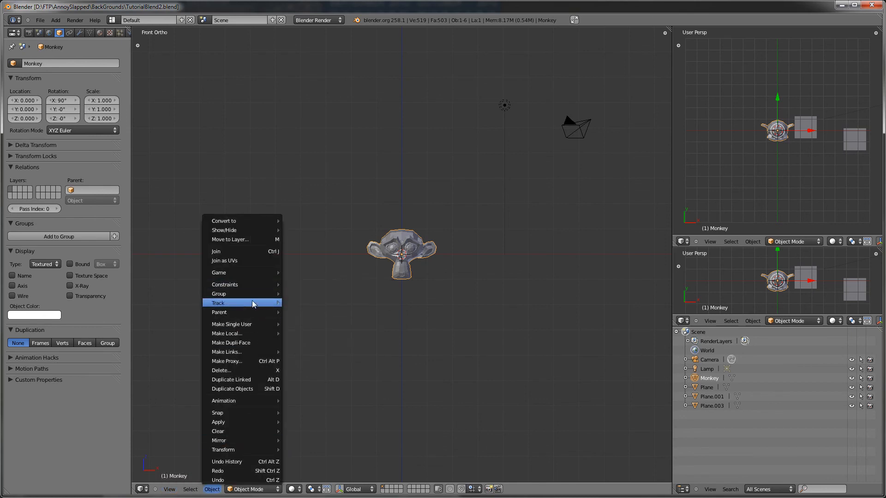
pyautogui.moveTo(251, 411)
pyautogui.moveTo(239, 273)
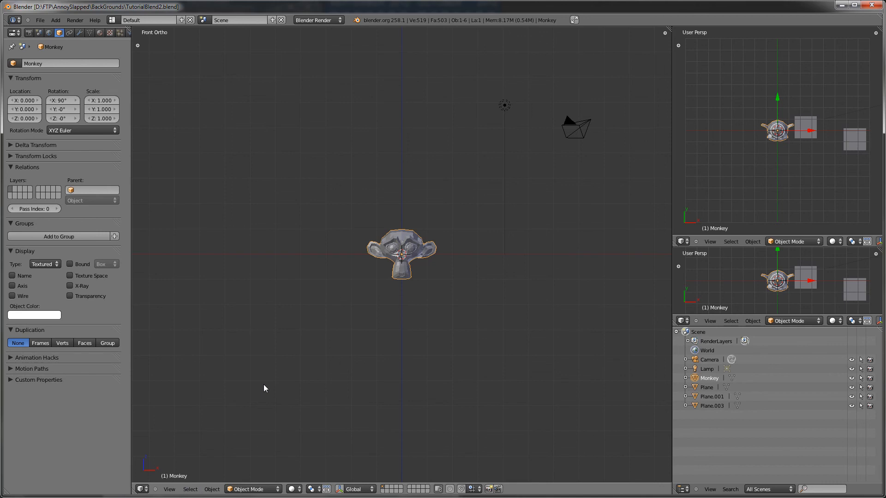
# Search the available commands for "qui", "de" and "extr", clearing the search term after each one
pyautogui.press('space')
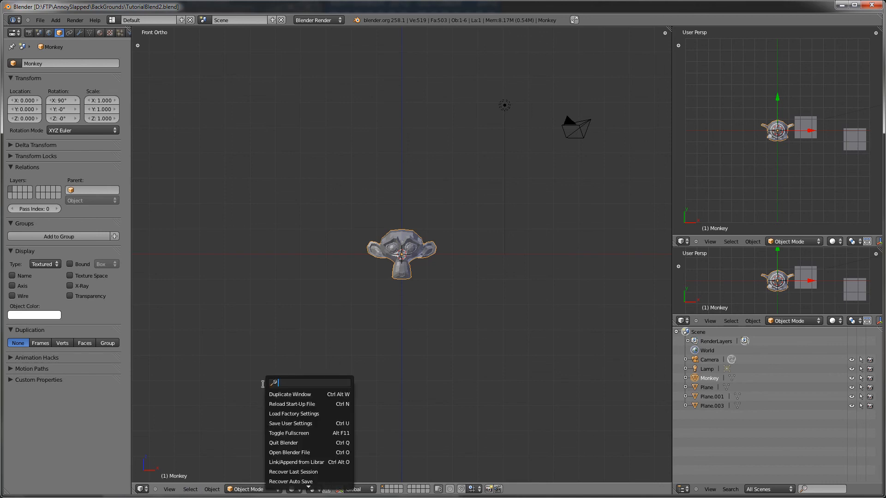
pyautogui.write('qui')
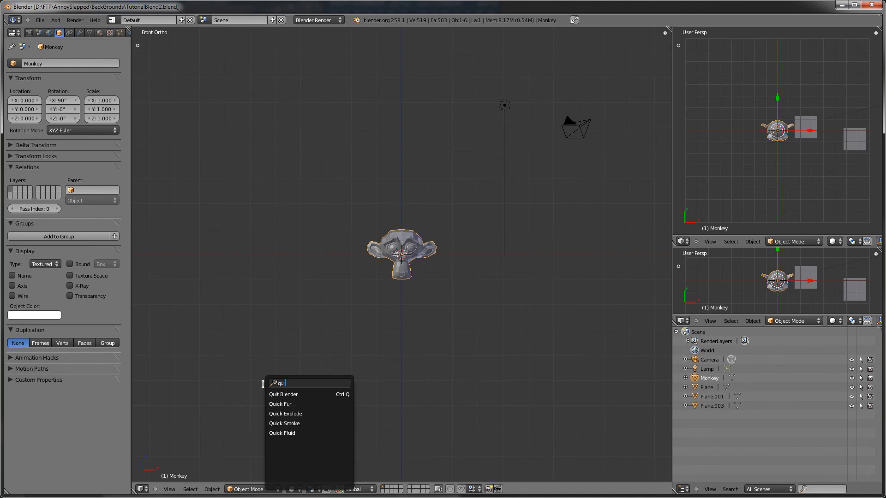
pyautogui.press('BackSpace')
pyautogui.press('BackSpace')
pyautogui.press('BackSpace')
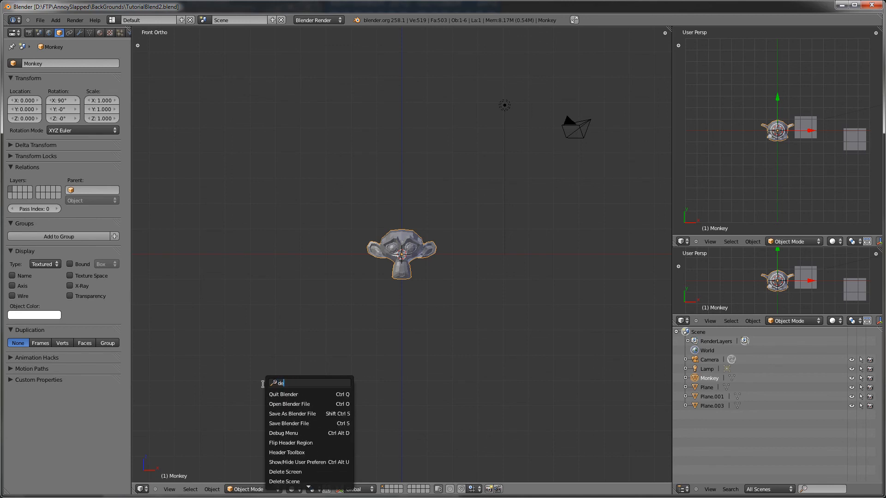
pyautogui.write('extr')
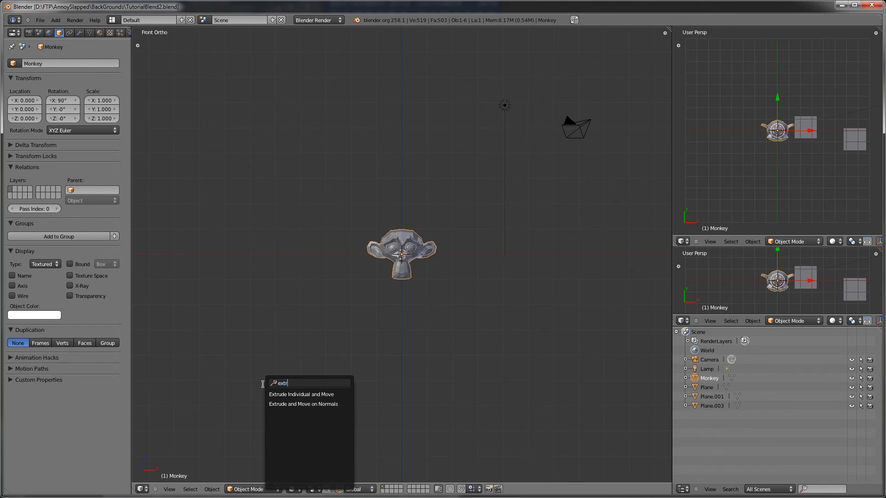
pyautogui.press('BackSpace')
pyautogui.press('BackSpace')
pyautogui.press('BackSpace')
pyautogui.press('BackSpace')
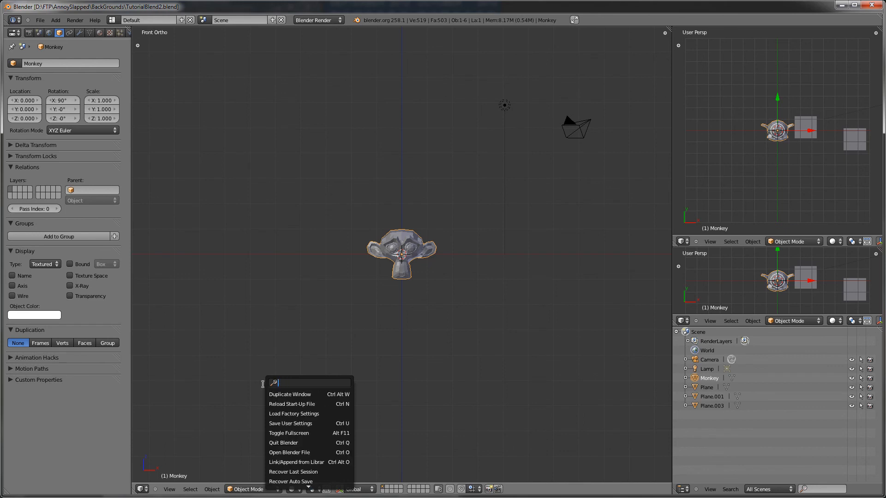